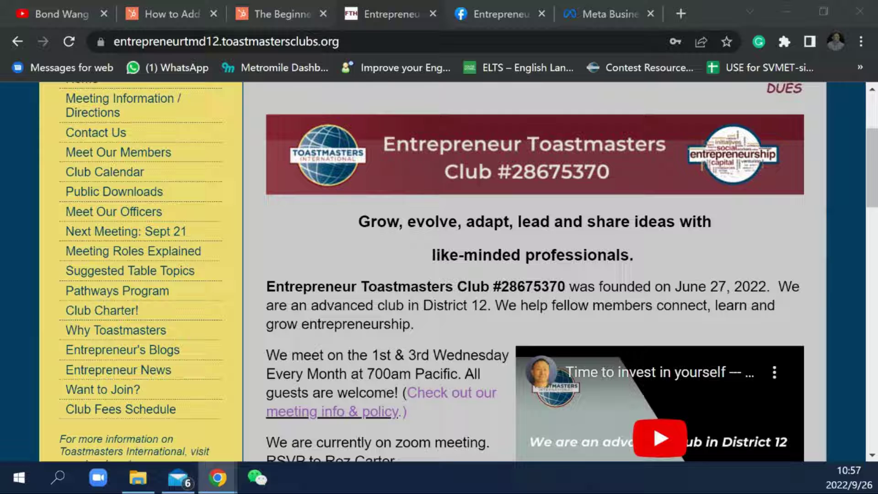
Step: Select the homepage heading 'The Journey Has Begun!' as the spot for the Facebook post
scroll(435, 343, down, 3)
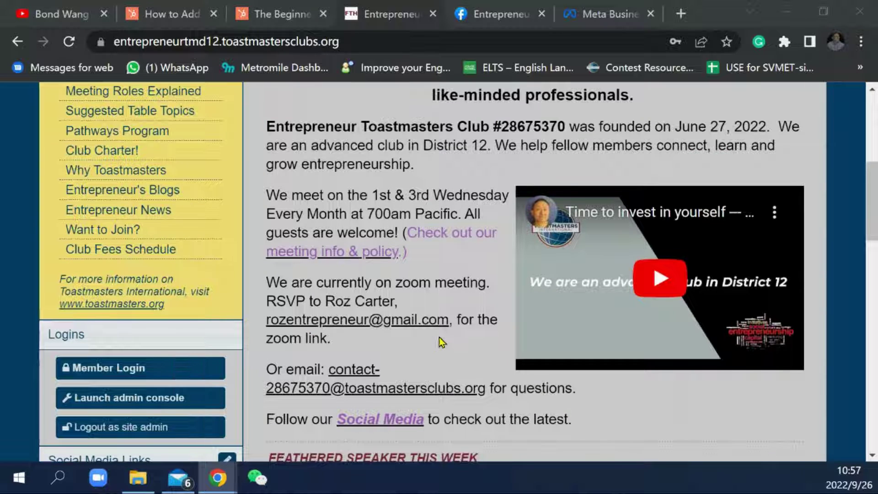
scroll(444, 341, up, 3)
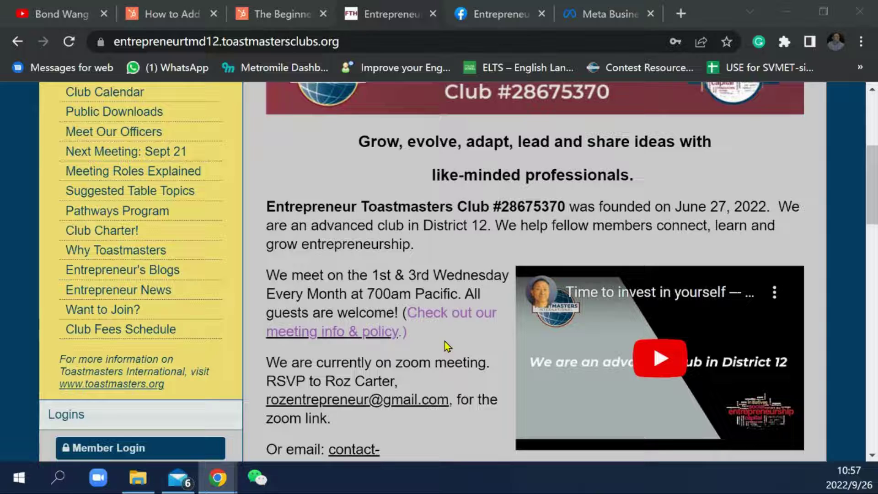
scroll(445, 344, down, 7)
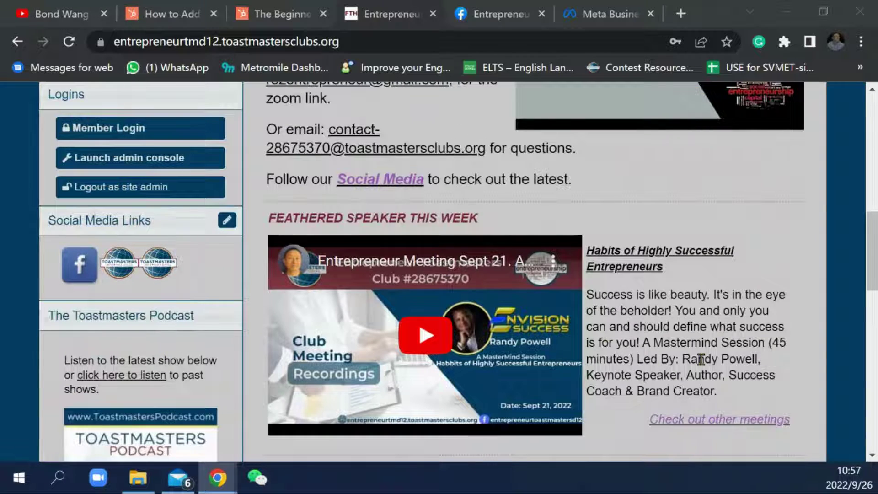
scroll(702, 358, down, 5)
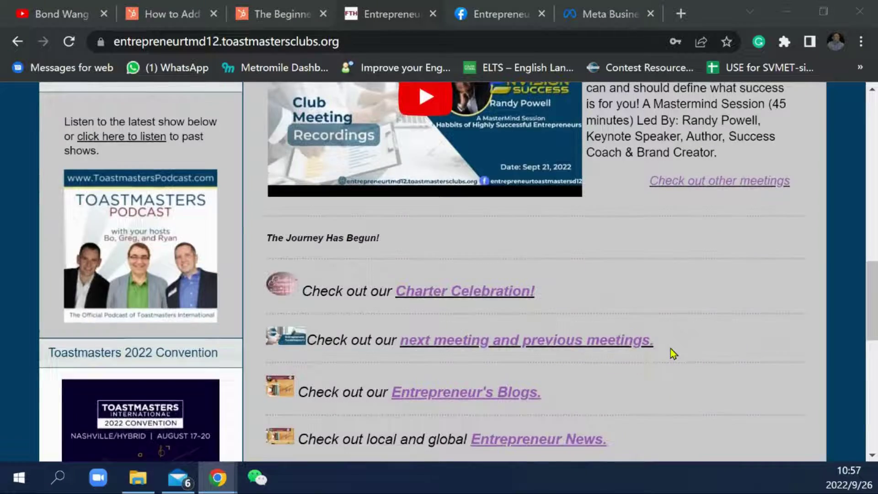
scroll(671, 355, up, 3)
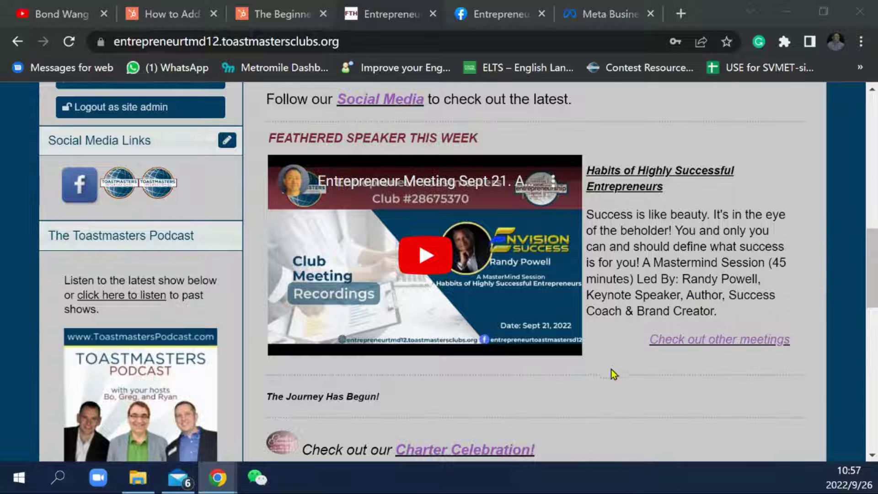
scroll(632, 373, down, 4)
scroll(634, 372, up, 5)
scroll(634, 373, up, 4)
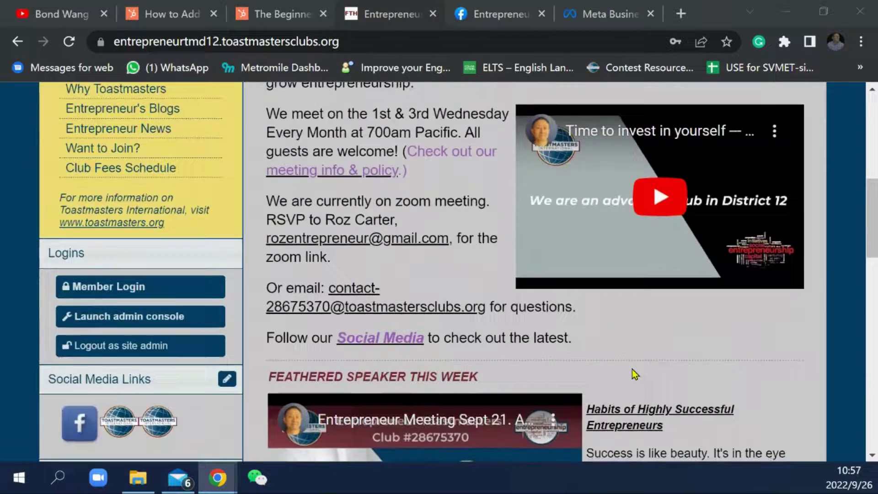
scroll(631, 372, down, 10)
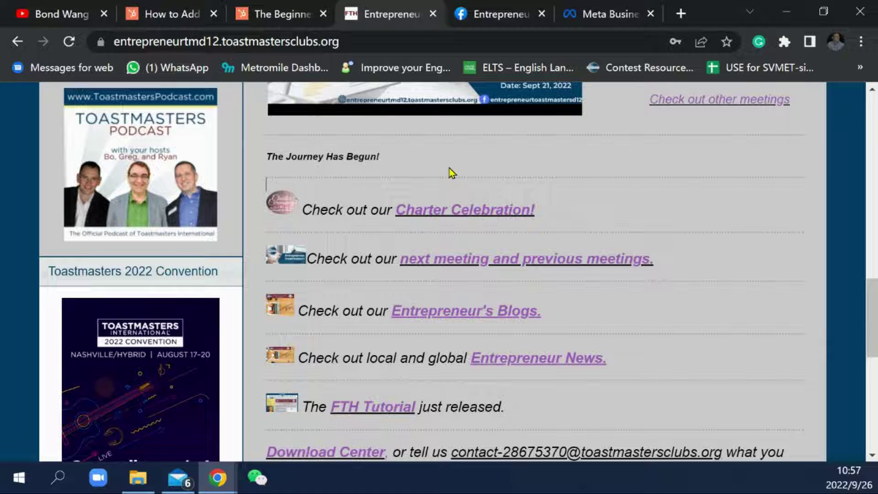
drag(382, 157, 260, 160)
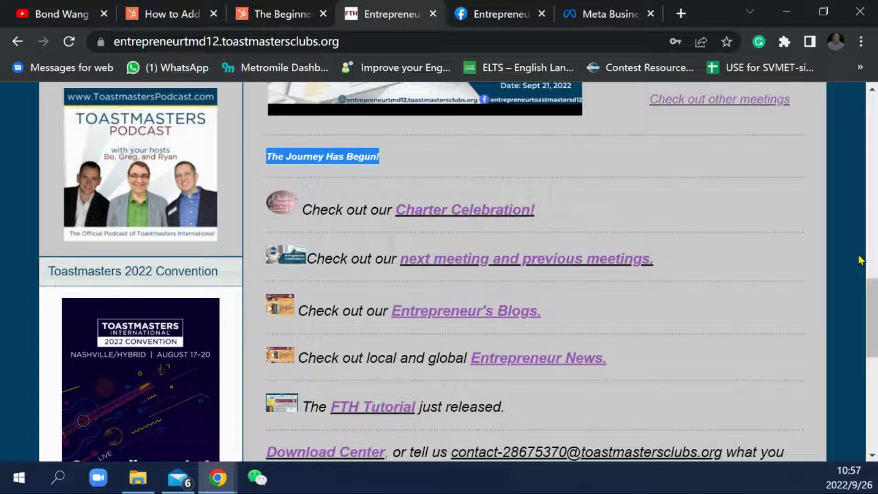
Step: Find the July 23 'Hello, Charter Members!' post on the club's Facebook page
click(499, 20)
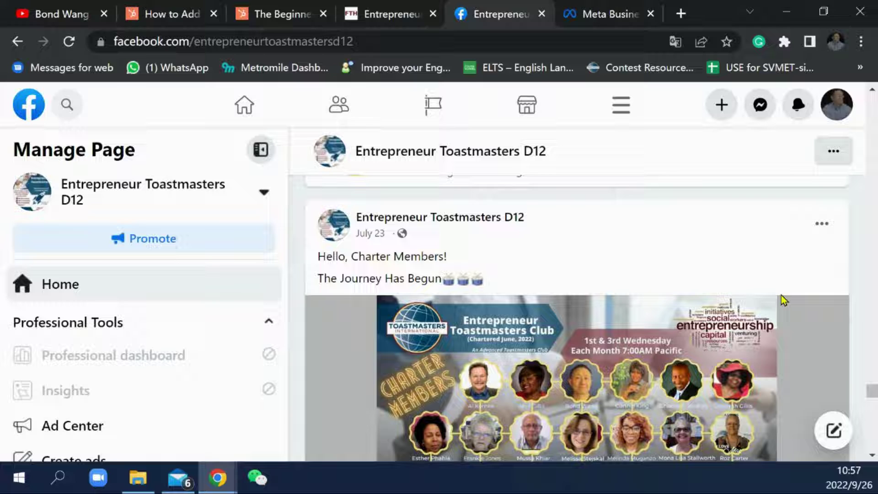
scroll(784, 300, down, 4)
scroll(784, 300, up, 4)
scroll(787, 302, down, 2)
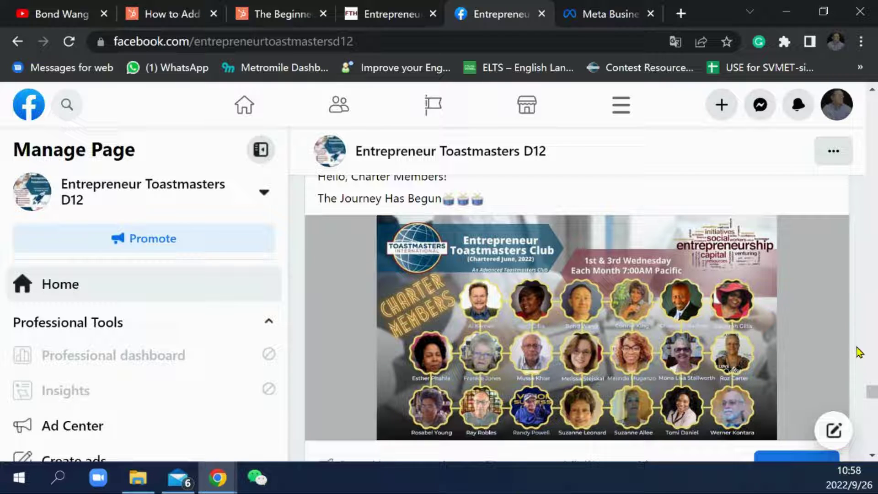
scroll(859, 352, up, 2)
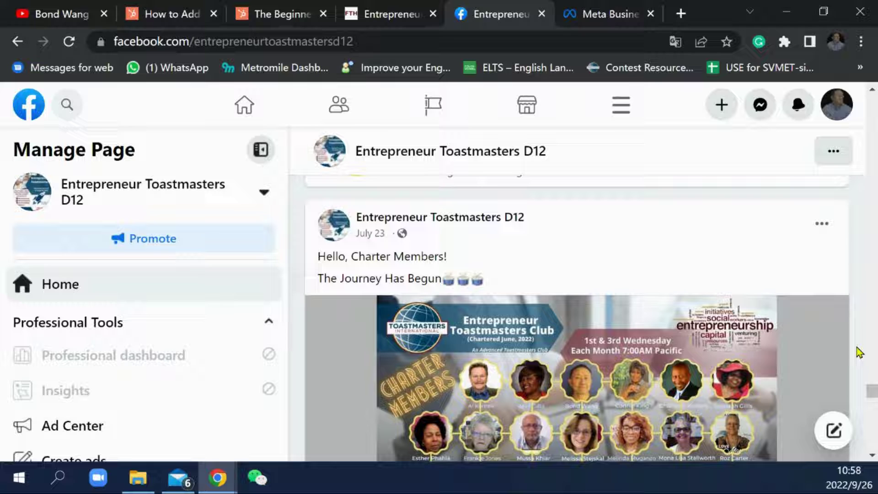
scroll(859, 352, down, 5)
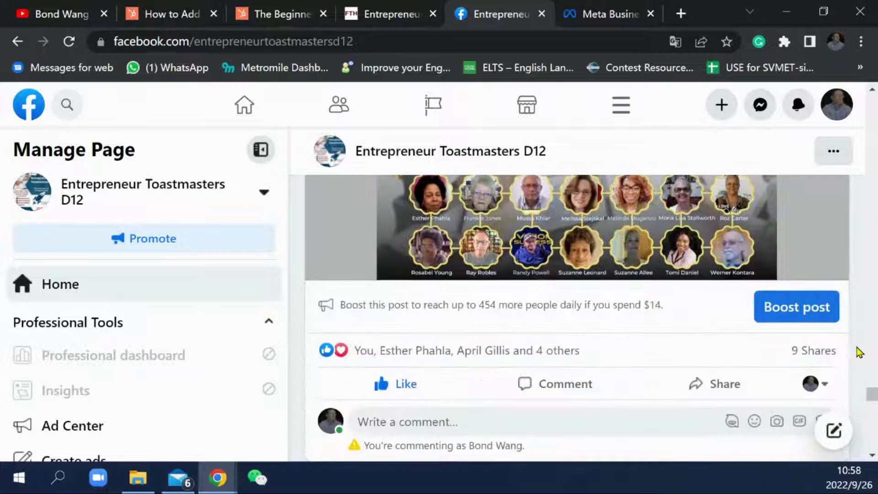
scroll(859, 352, up, 2)
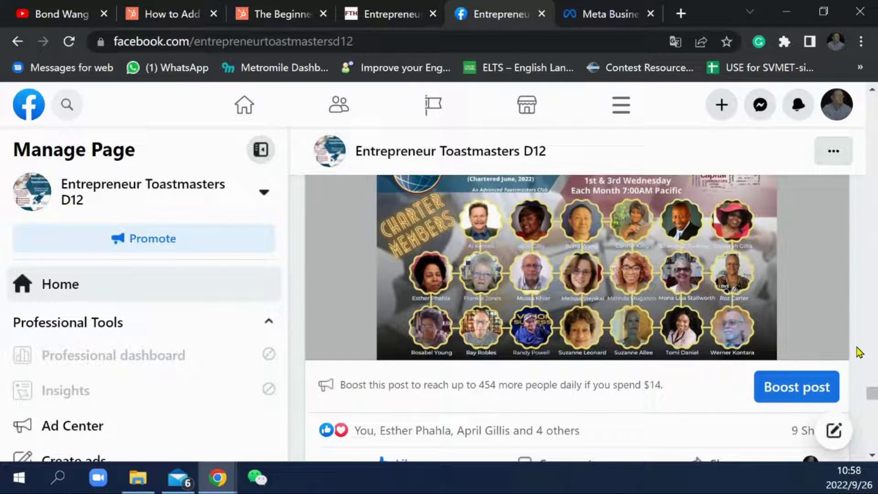
scroll(859, 352, up, 2)
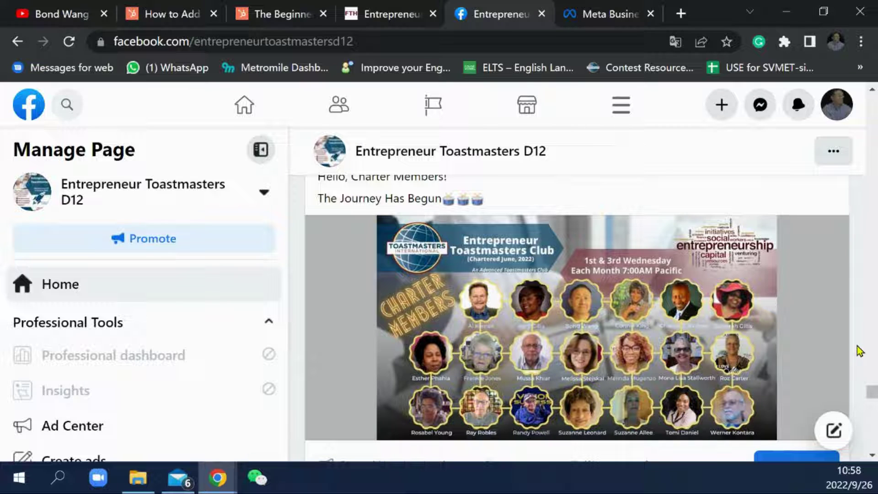
Step: Glance at the club website homepage, then return to the Facebook charter members post
click(387, 22)
scroll(673, 316, up, 3)
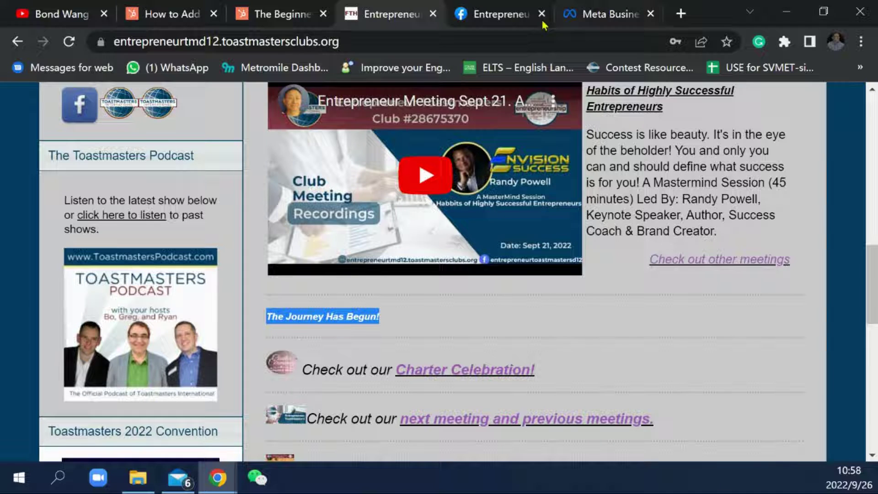
click(479, 14)
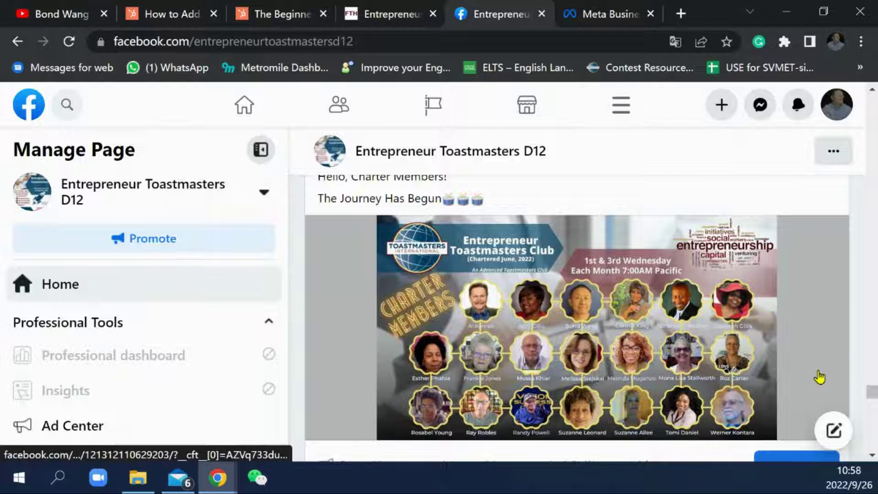
scroll(819, 374, up, 2)
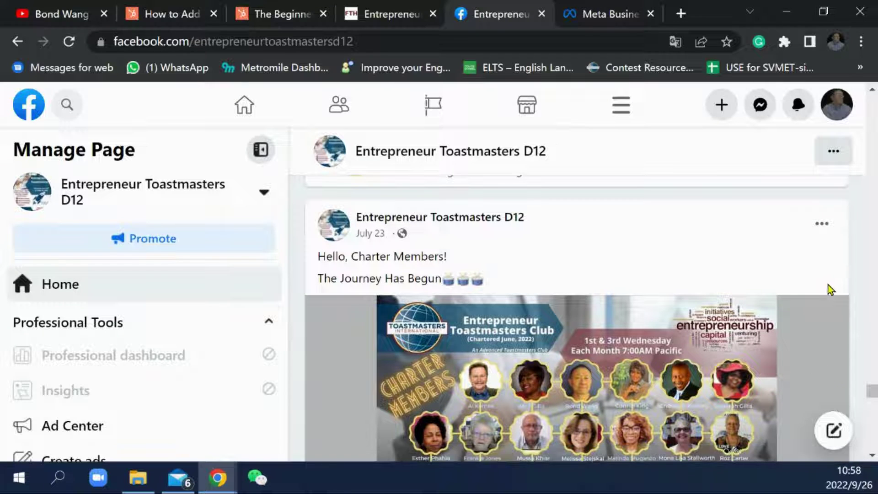
scroll(826, 321, down, 3)
scroll(823, 344, up, 3)
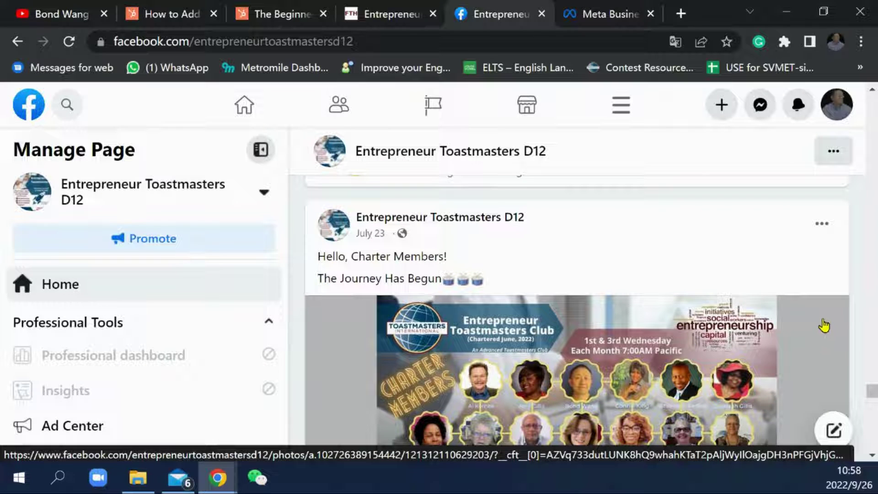
Step: Copy the iframe embed code for the Charter Members post using its Embed option
click(822, 225)
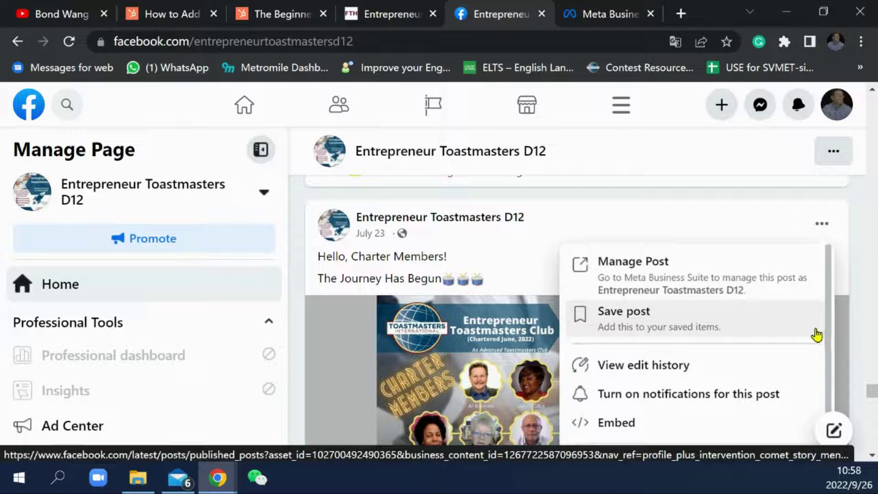
scroll(816, 335, down, 1)
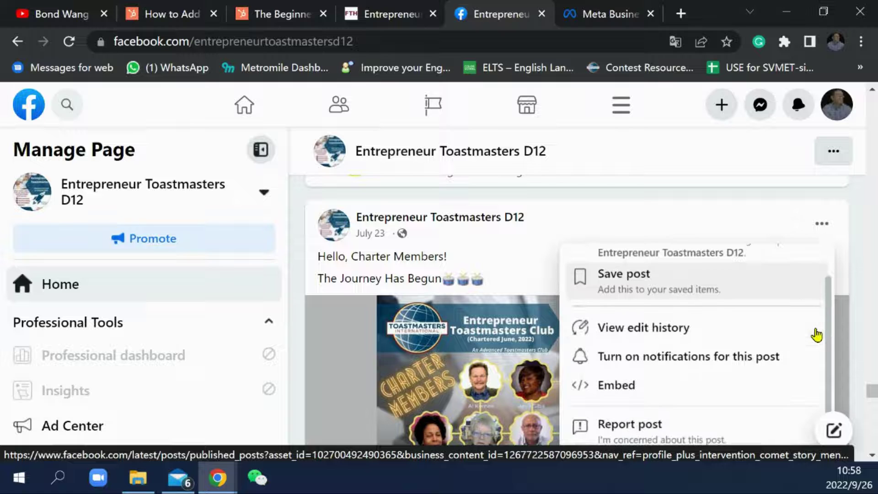
click(638, 390)
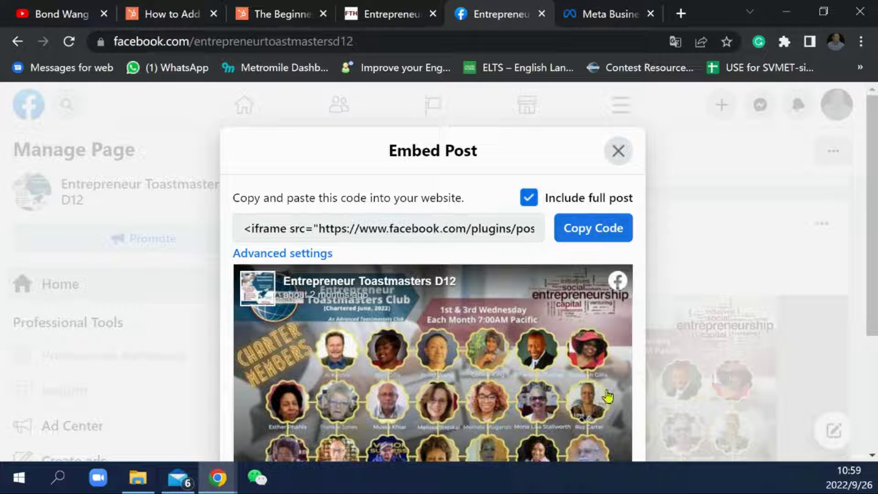
click(584, 233)
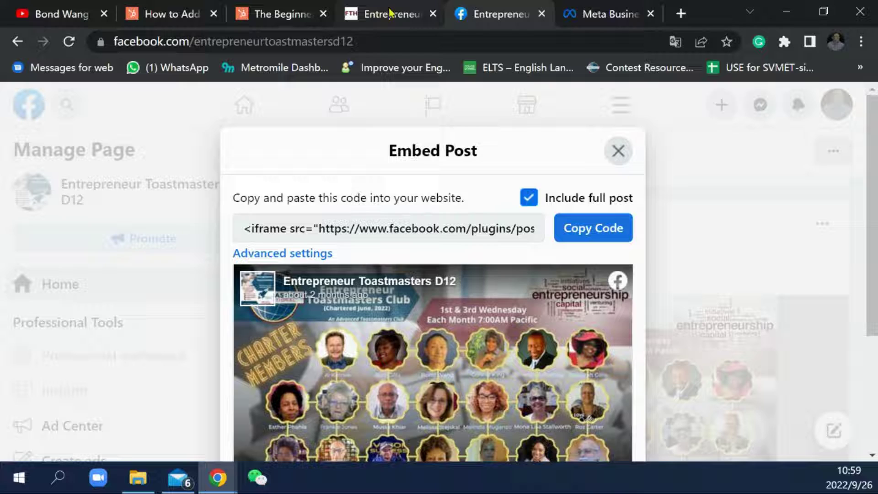
Step: In the club site's homepage content editor, select the whole 'The Journey Has Begun!' line
click(383, 21)
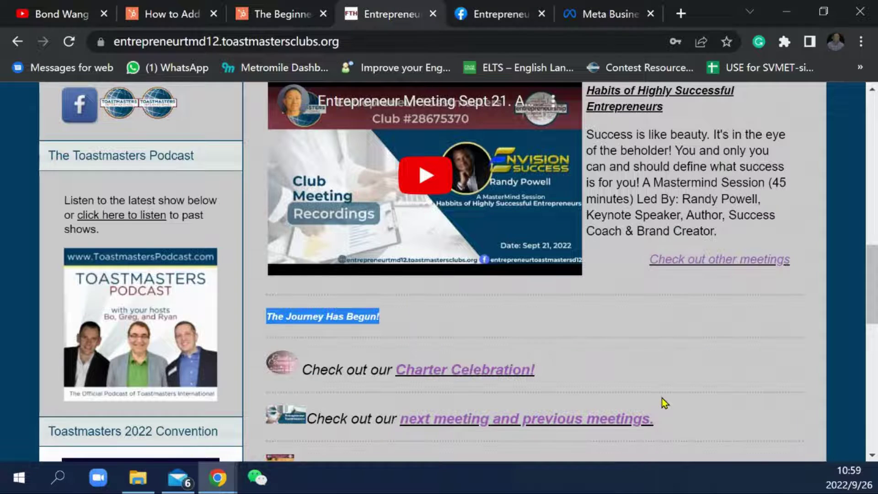
scroll(663, 403, up, 6)
scroll(662, 402, down, 5)
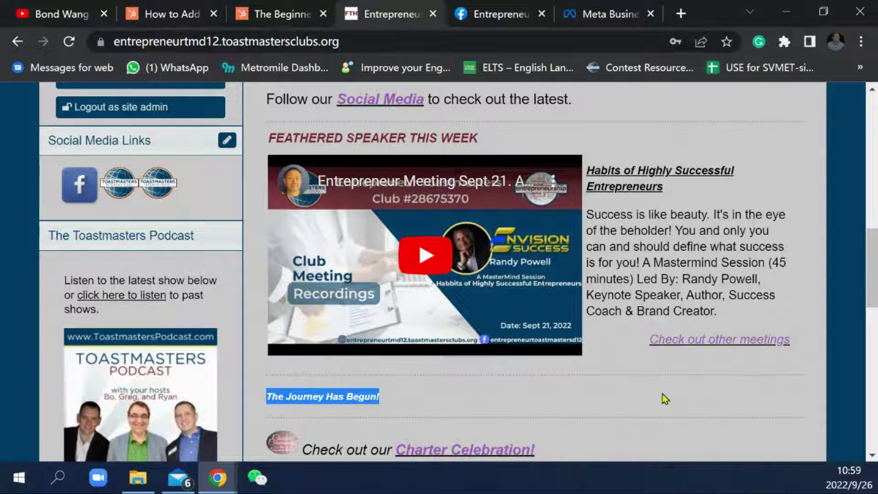
scroll(658, 442, up, 1)
scroll(657, 443, up, 6)
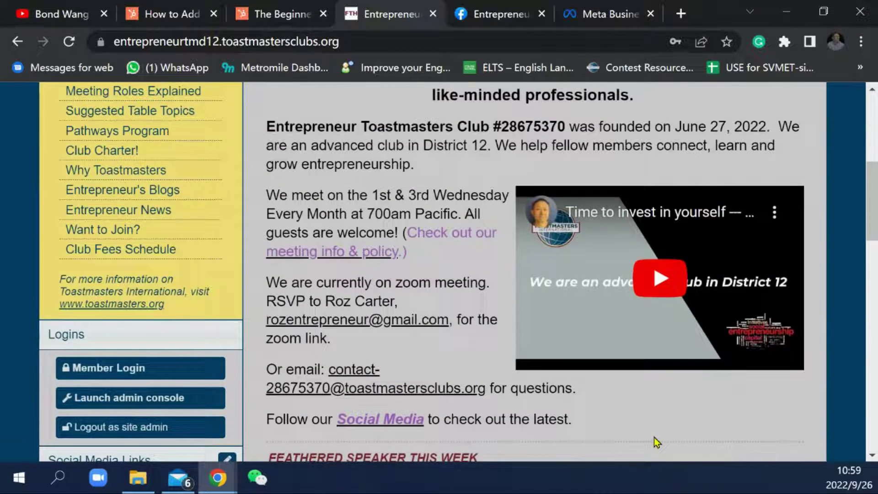
scroll(657, 443, up, 5)
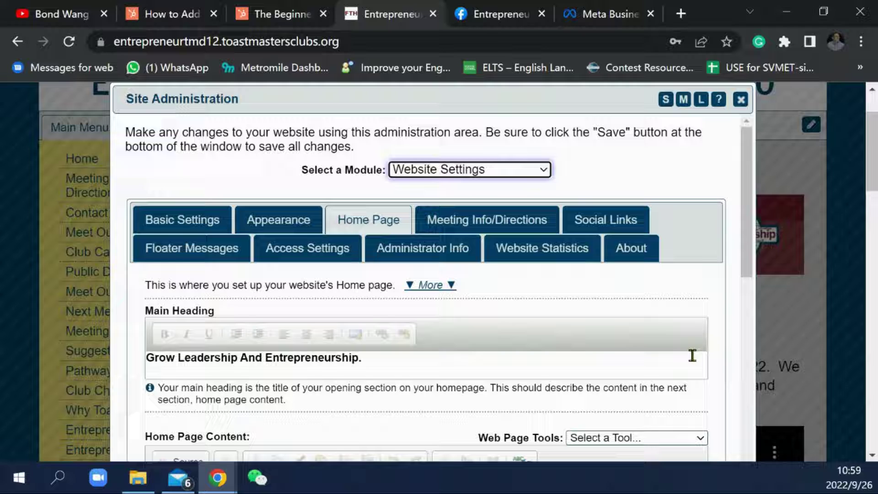
scroll(645, 359, down, 2)
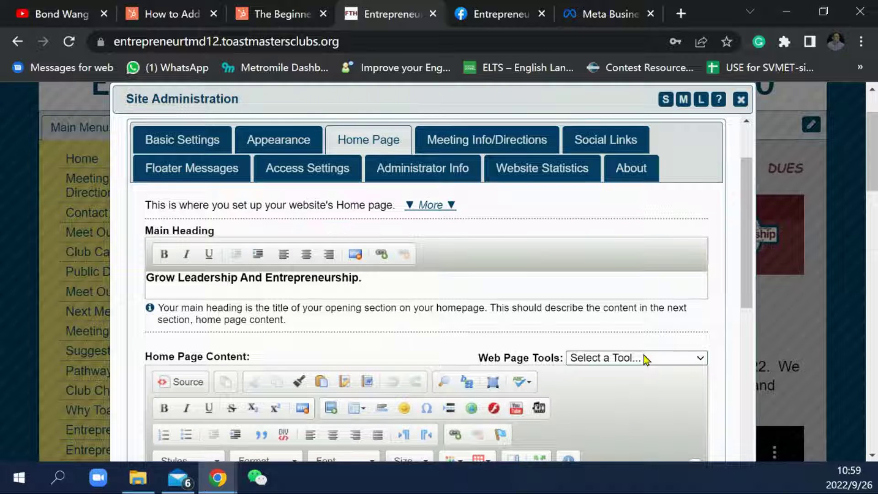
scroll(645, 360, down, 3)
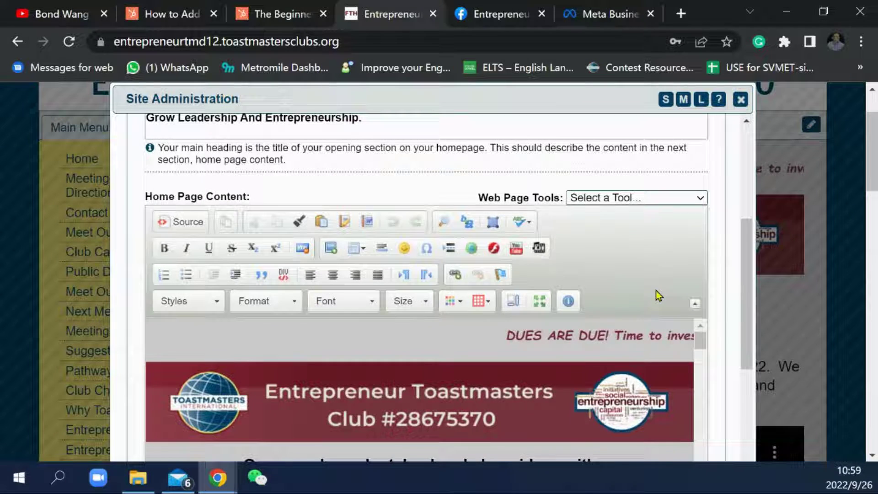
scroll(657, 296, down, 3)
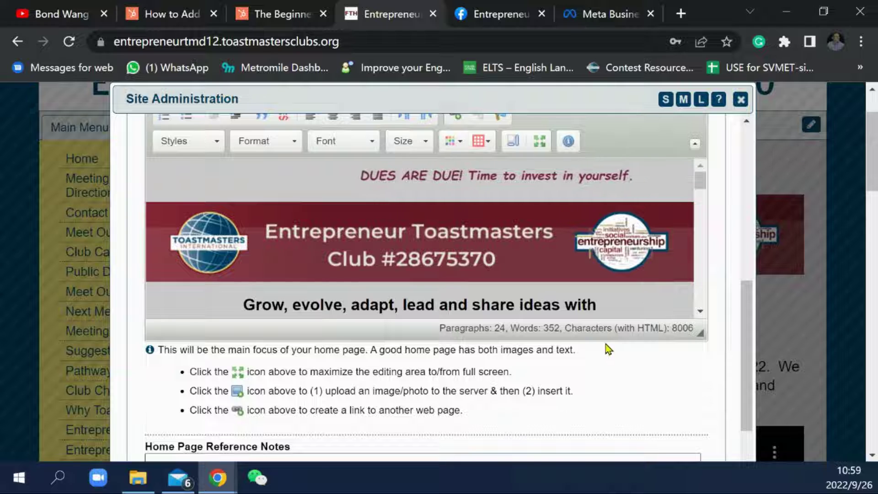
scroll(606, 349, up, 3)
scroll(605, 362, down, 5)
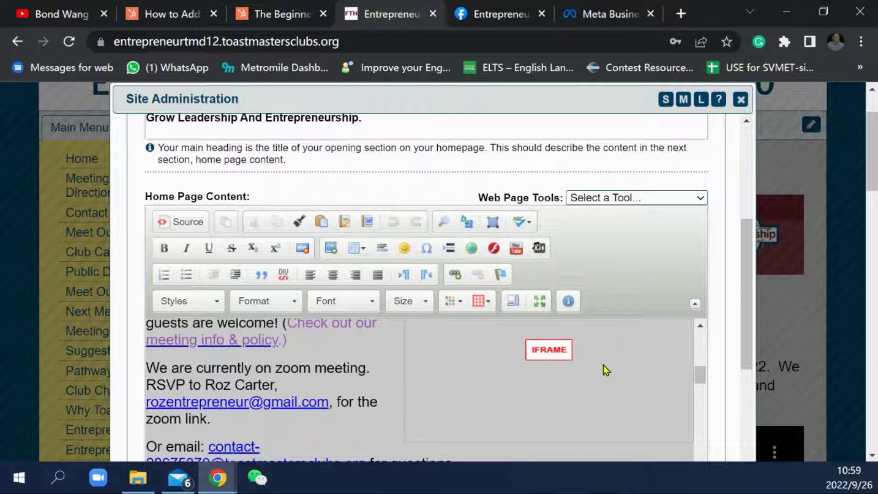
scroll(603, 365, down, 8)
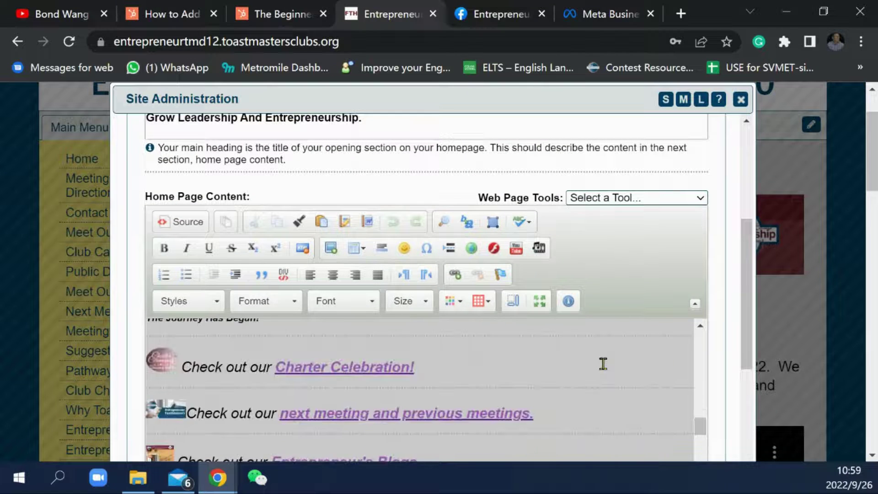
scroll(603, 364, up, 2)
click(279, 398)
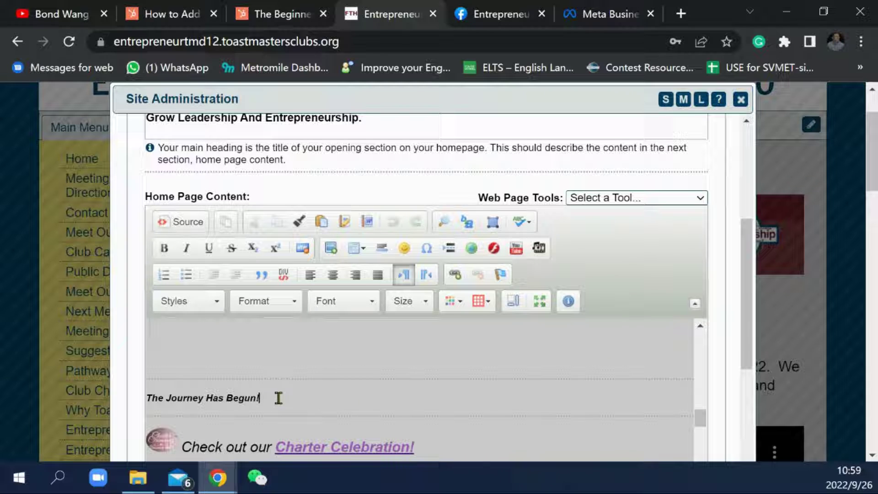
key(shift+Home)
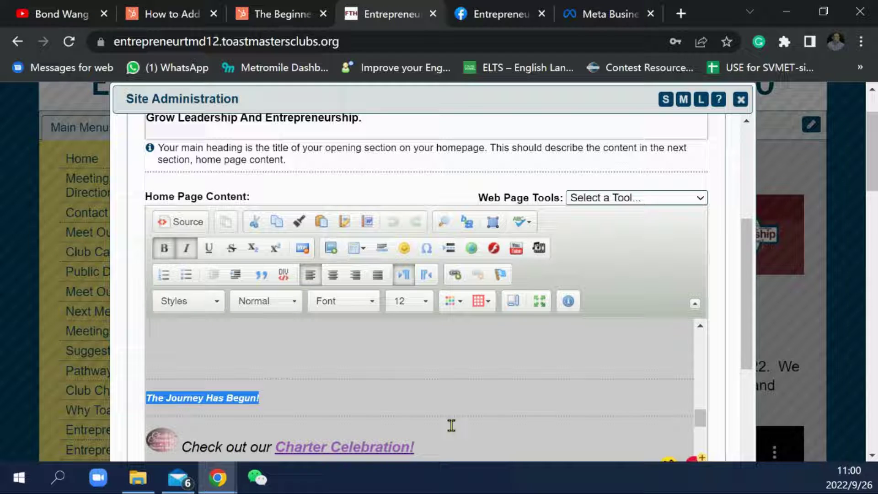
Step: Switch the homepage content editor to HTML source view and maximize it
click(182, 224)
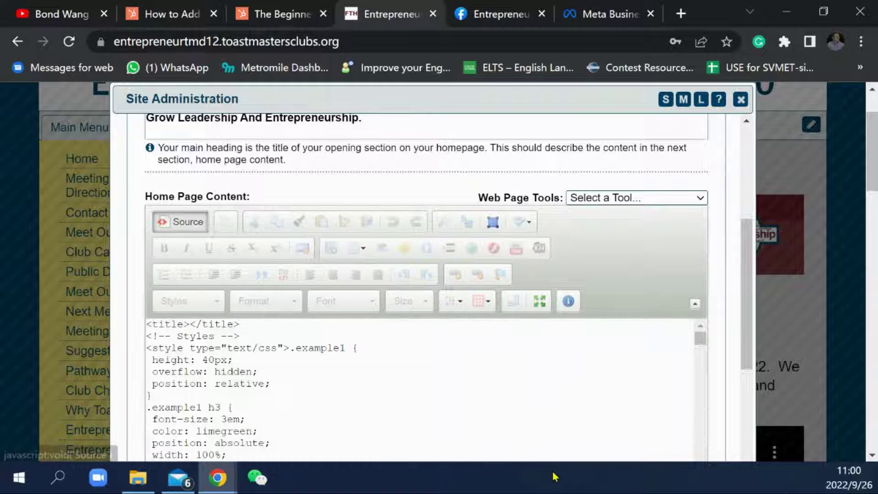
scroll(387, 431, down, 8)
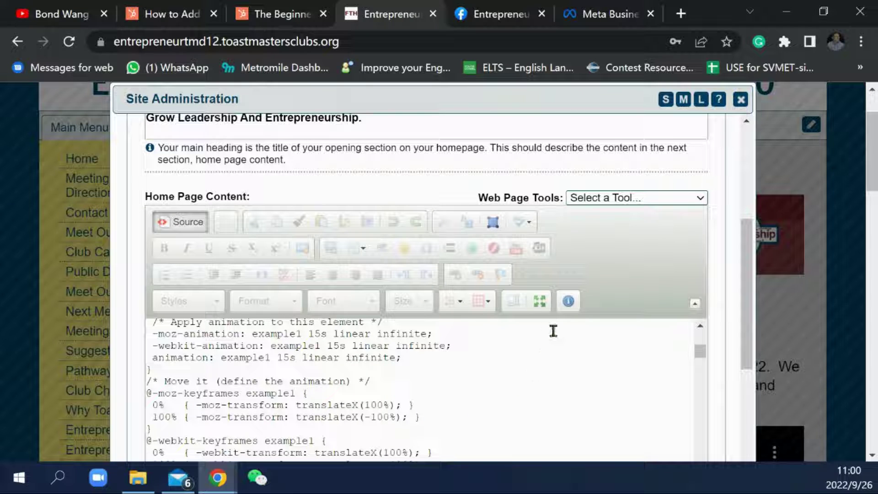
click(540, 302)
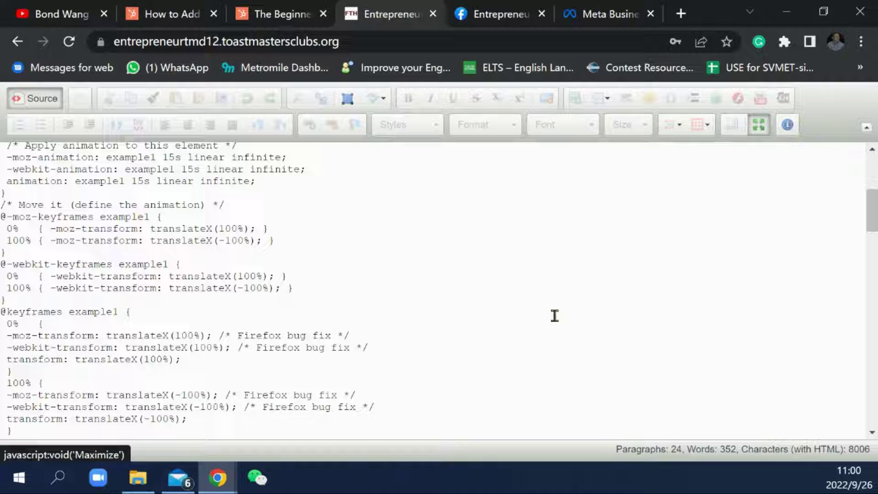
scroll(499, 427, up, 5)
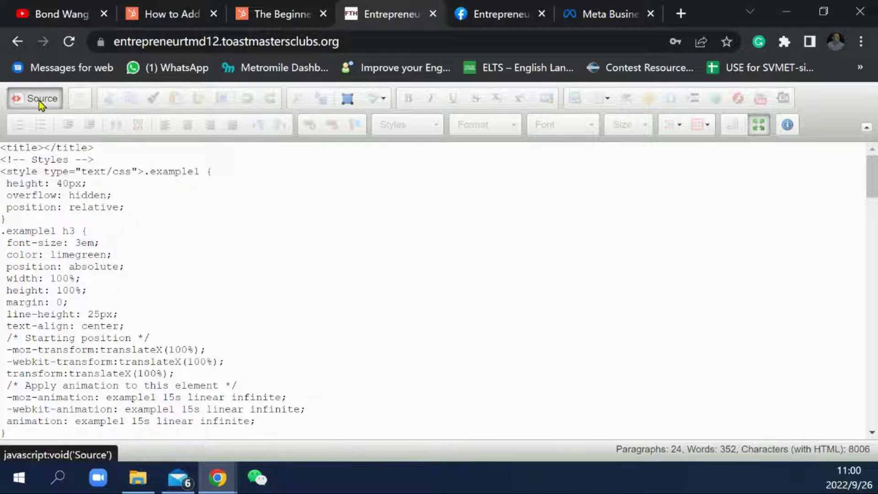
Step: Select 'The Journey Has Begun!' in the HTML source
scroll(376, 339, down, 5)
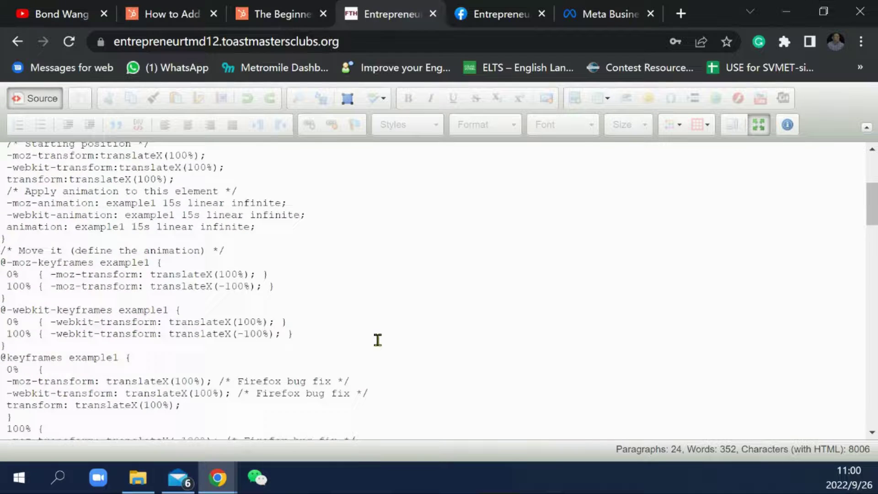
scroll(377, 340, down, 5)
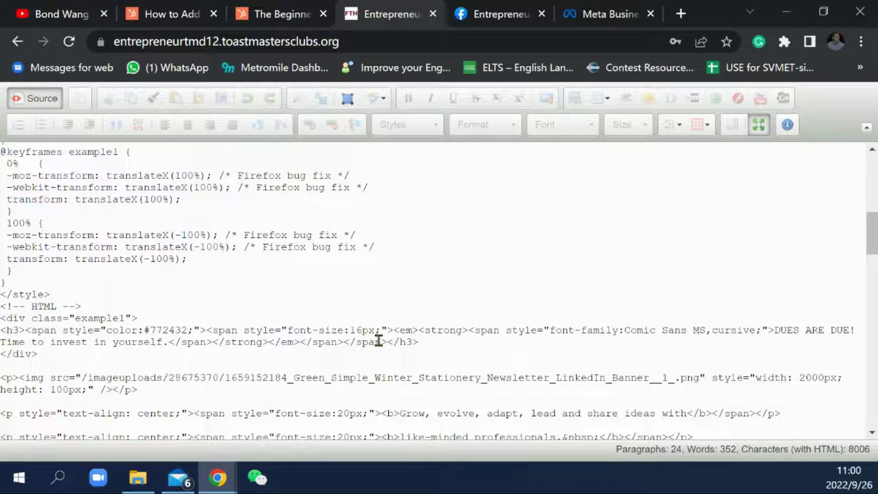
scroll(376, 347, down, 6)
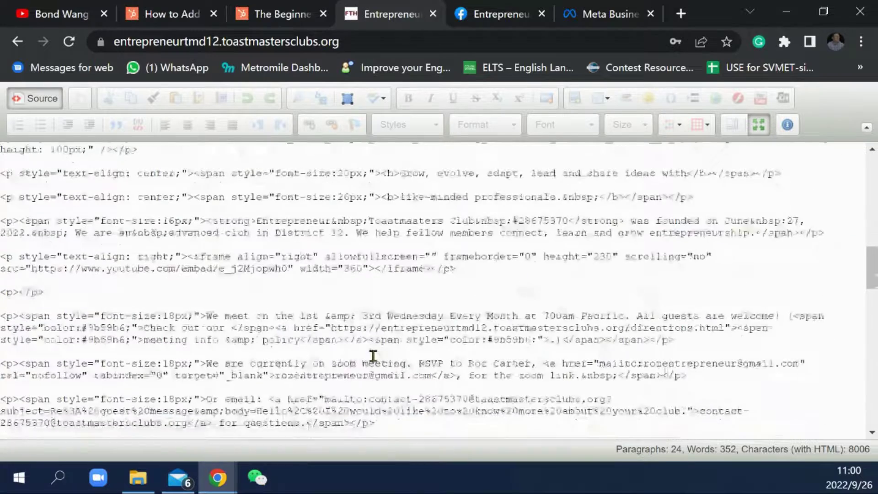
scroll(374, 356, down, 4)
scroll(374, 356, up, 2)
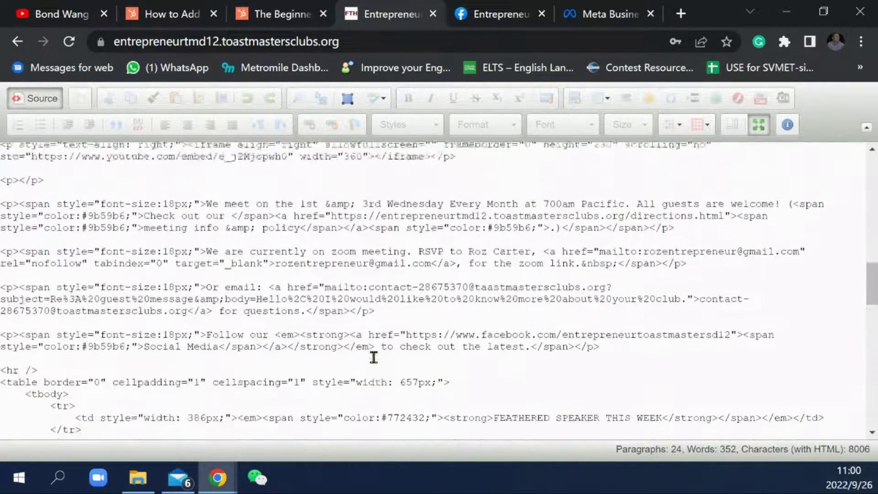
scroll(373, 357, up, 2)
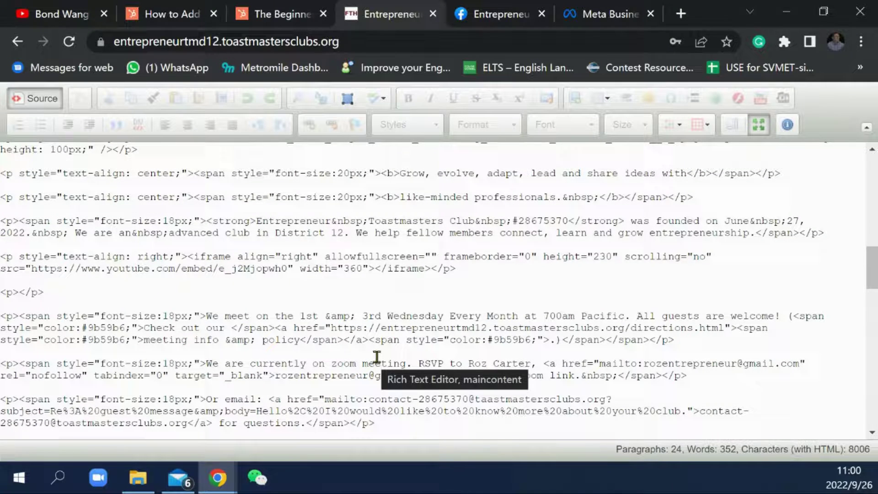
scroll(376, 357, down, 4)
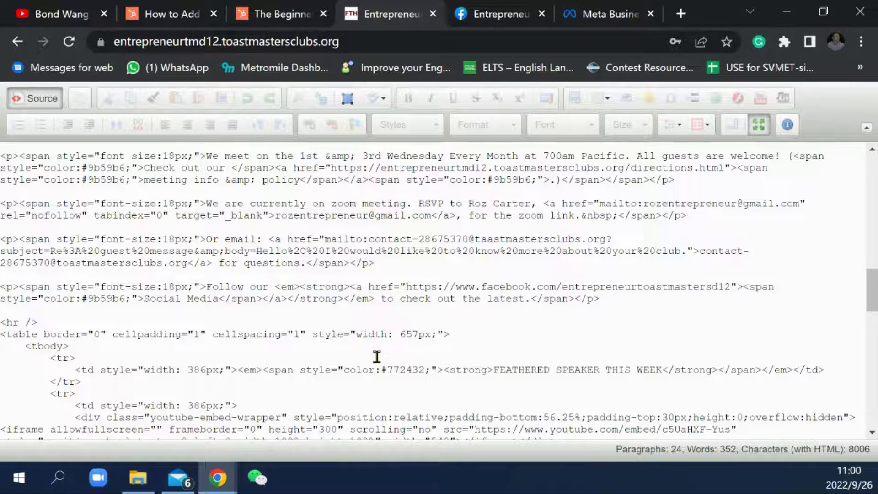
scroll(376, 357, up, 3)
scroll(377, 357, down, 9)
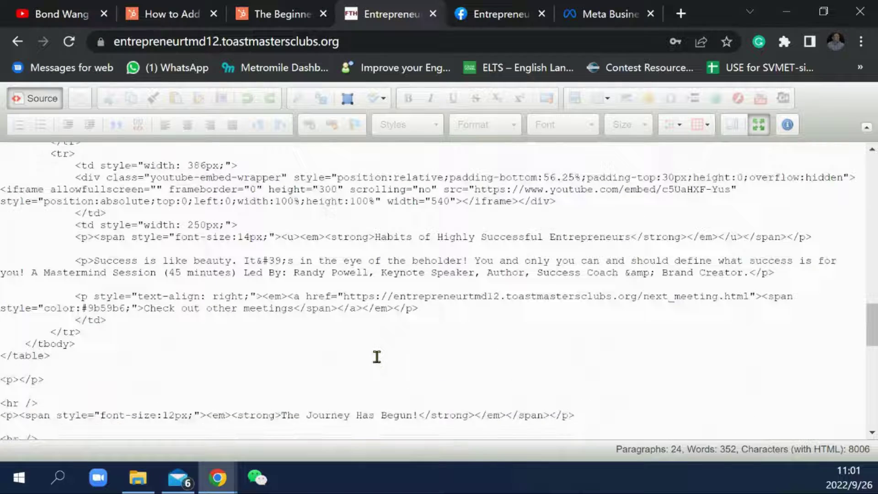
scroll(377, 357, down, 2)
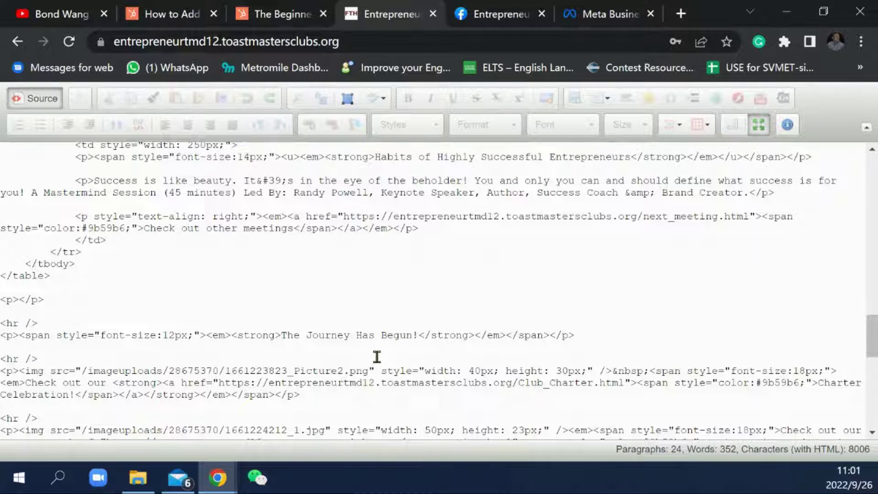
scroll(377, 357, down, 2)
drag(419, 257, 282, 256)
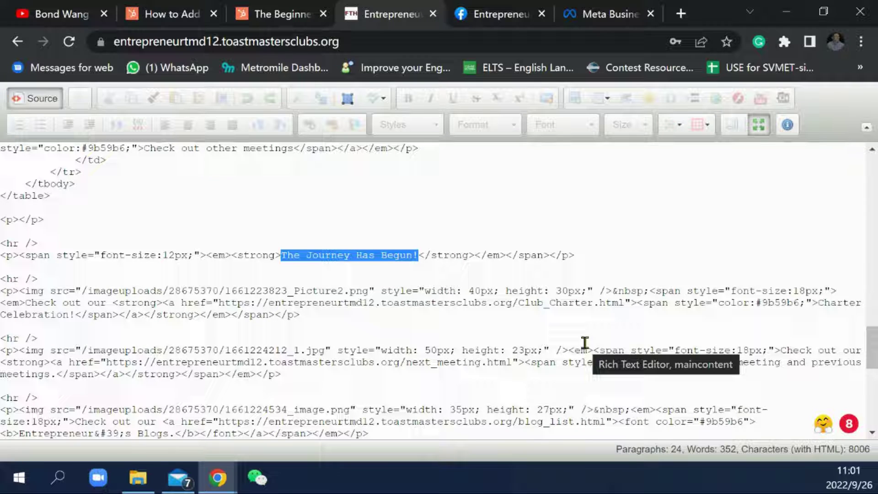
Step: Replace the 'The Journey Has Begun!' span markup with the pasted Facebook iframe embed code
click(548, 254)
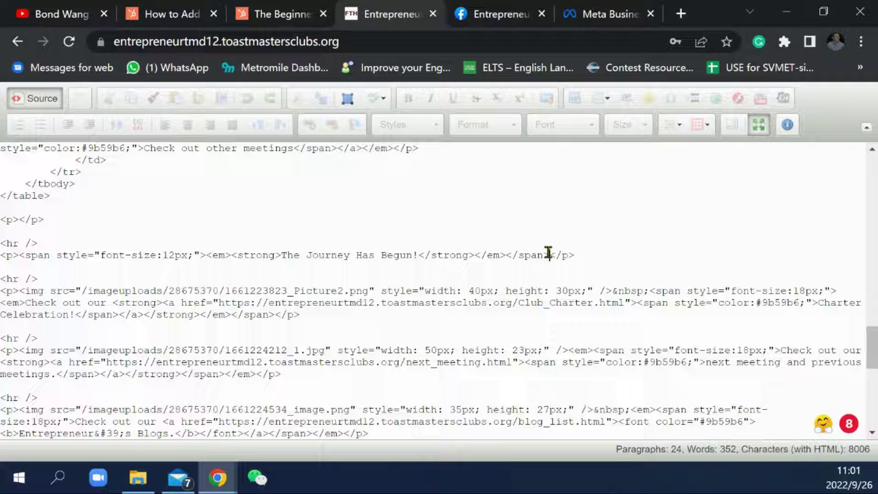
drag(549, 253, 22, 254)
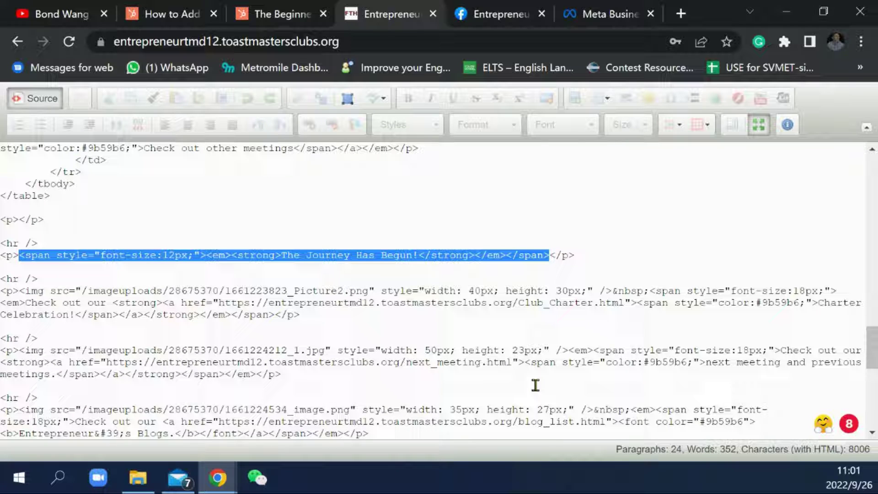
key(BackSpace)
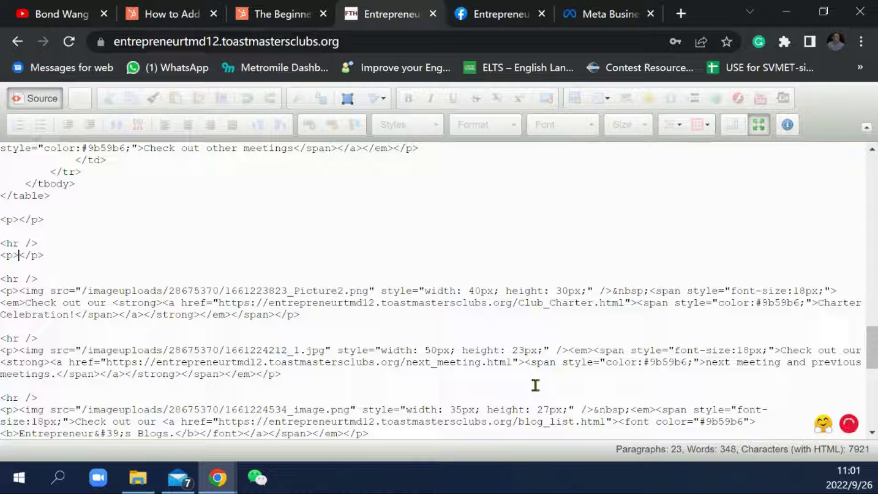
text(<iframe src="https://www.facebook.com/plugins/post.php?href=https%3A%2F%2Fwww.facebook.com%2Fentrepreneurtoastmastersd12%2Fposts%2Fpfbid02uRDEvMmafbfMrknFcKwEPisU24RBUMaPp2FMnCymzyDlnCGoRPnTcmcoVFNbwbHcl&show_text=true&width=500" width="500" height="398" style="border:none;overflow:hidden" scrolling="no" frameborder="0" allowfullscreen="true" allow="autoplay; clipboard-write; encrypted-media; picture-in-picture; web-share"></iframe>)
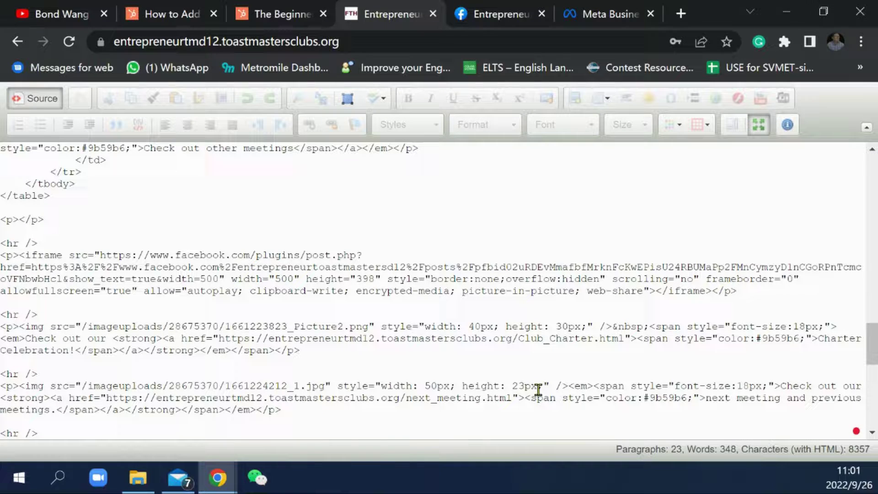
Step: Restore the editor size, save the homepage content, and close Site Administration
click(759, 125)
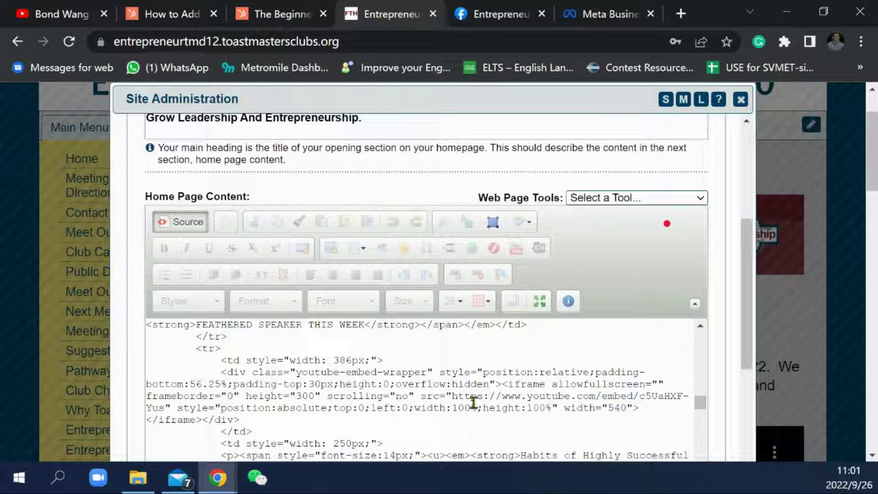
scroll(473, 403, down, 2)
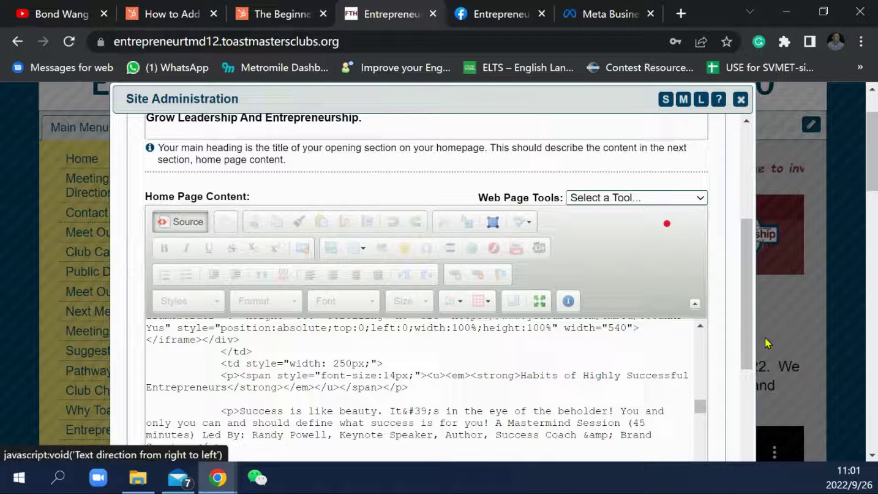
scroll(761, 276, down, 5)
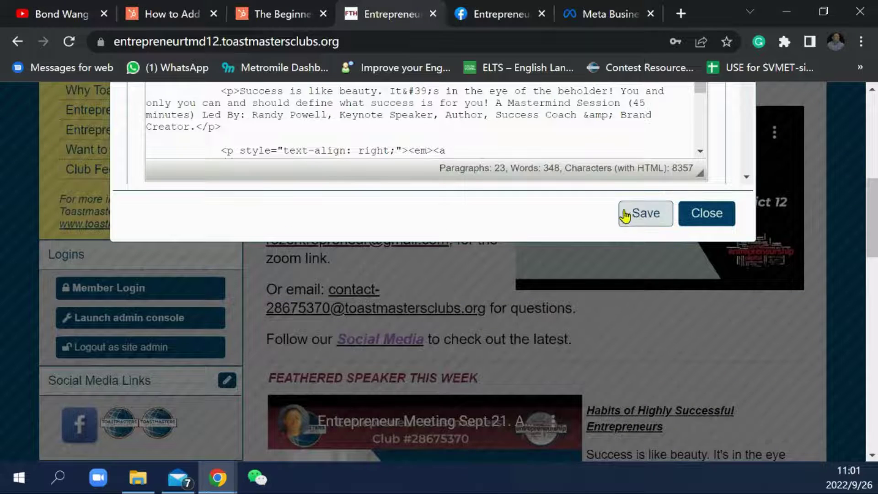
click(643, 229)
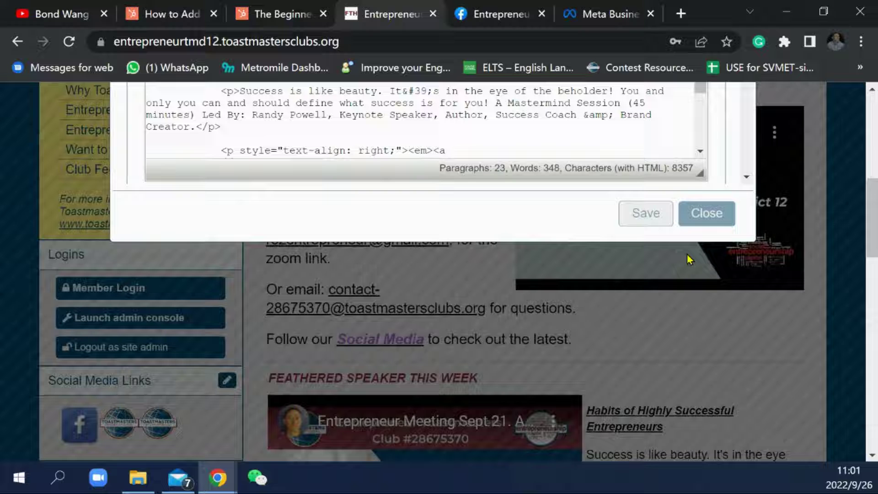
click(707, 214)
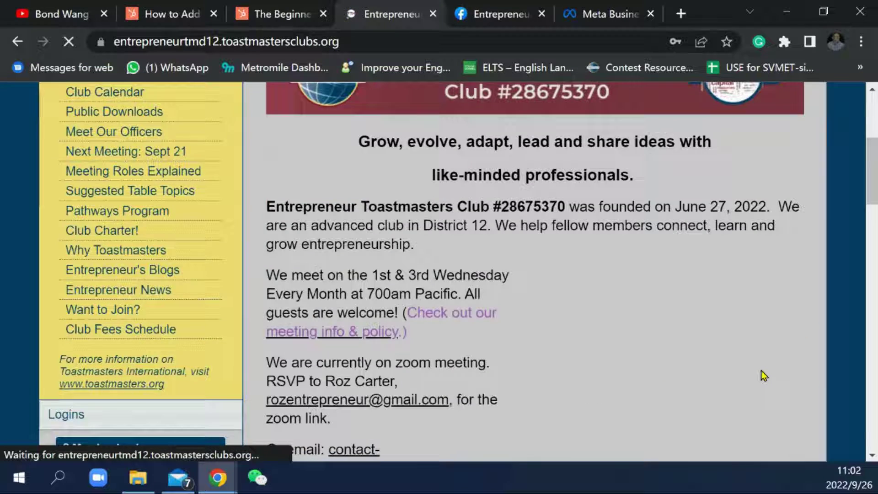
scroll(763, 375, down, 10)
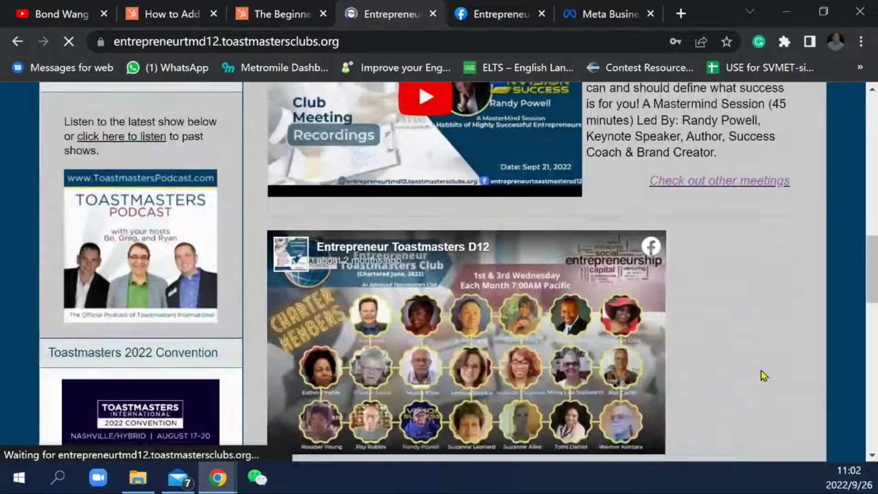
scroll(763, 375, down, 2)
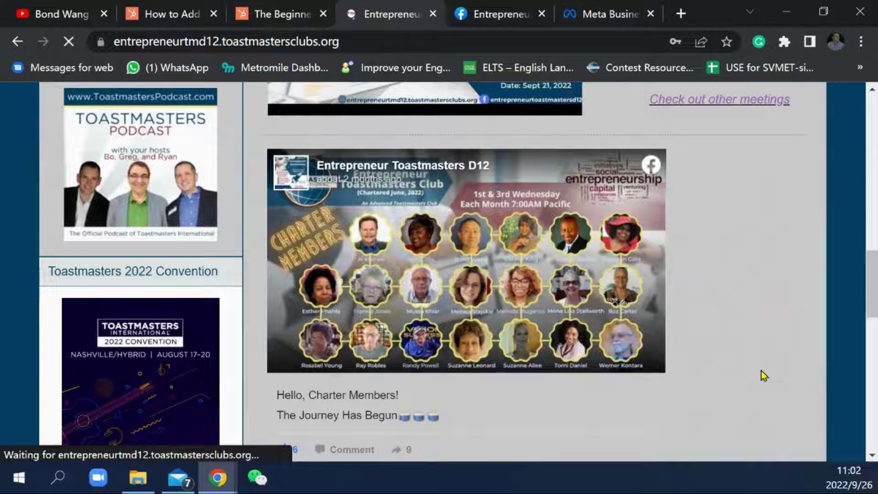
scroll(763, 375, down, 2)
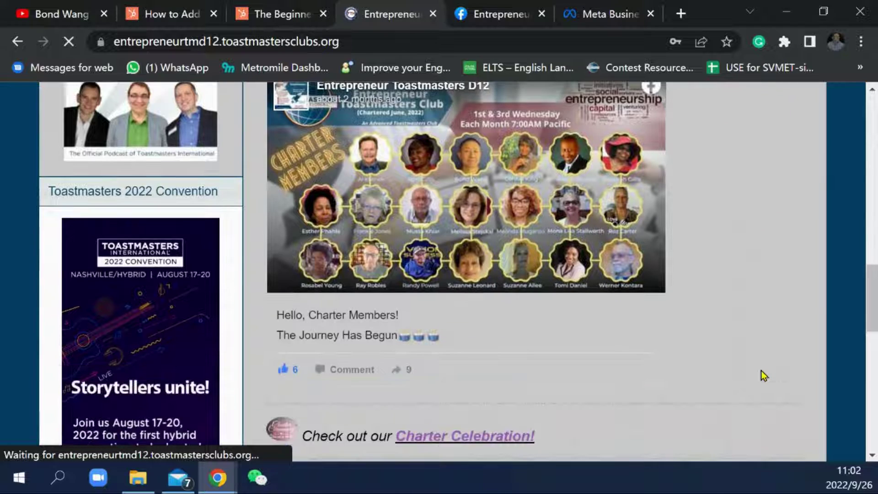
scroll(763, 376, up, 2)
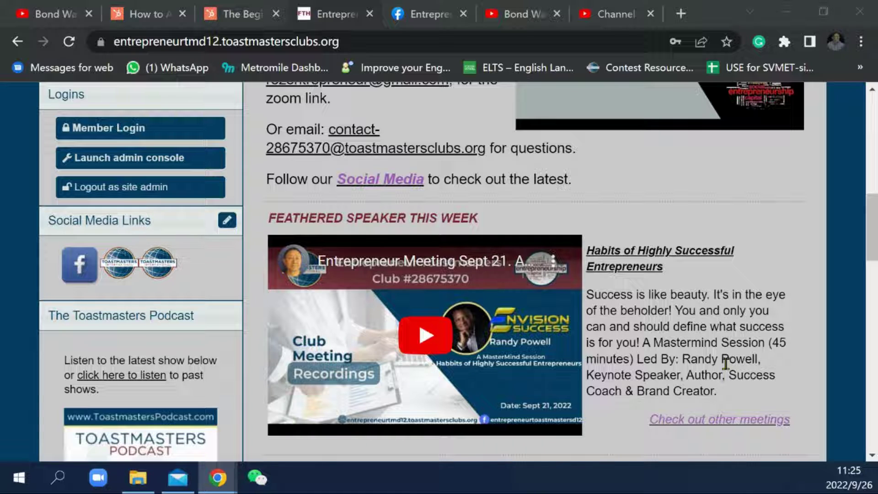
Step: Open the YouTube Studio channel content list
click(524, 19)
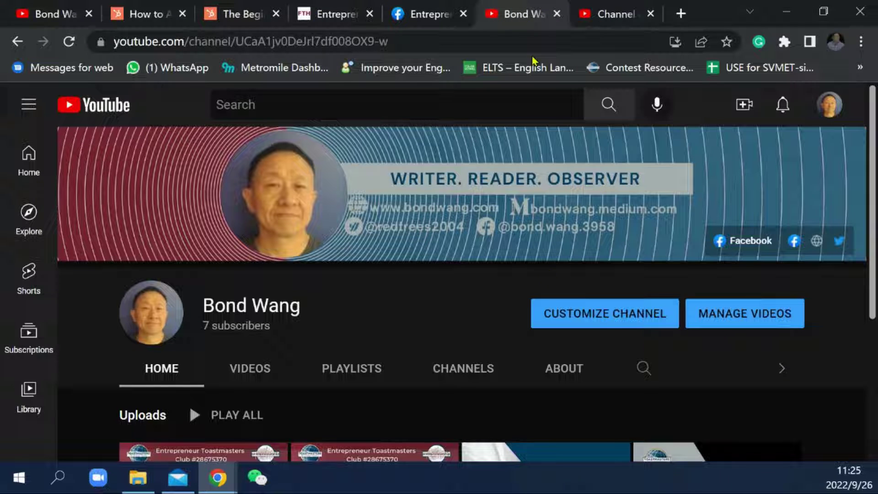
scroll(747, 402, down, 5)
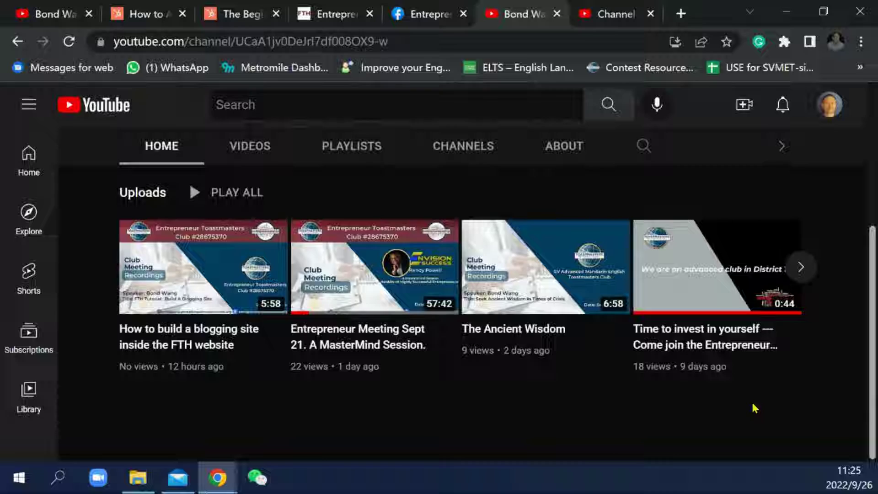
scroll(755, 409, up, 5)
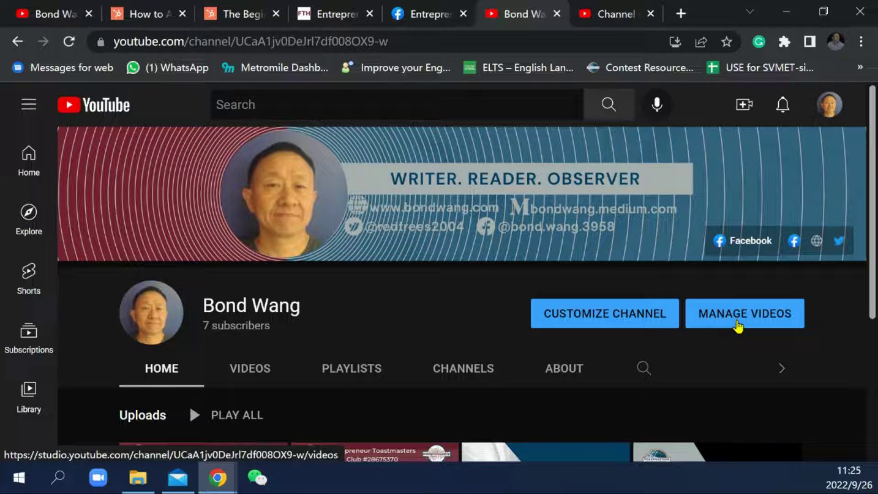
click(622, 9)
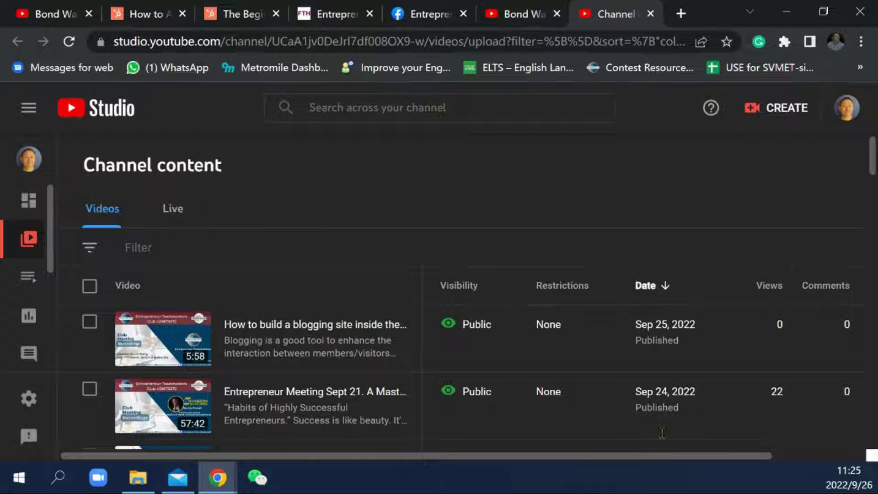
mouse_move(589, 420)
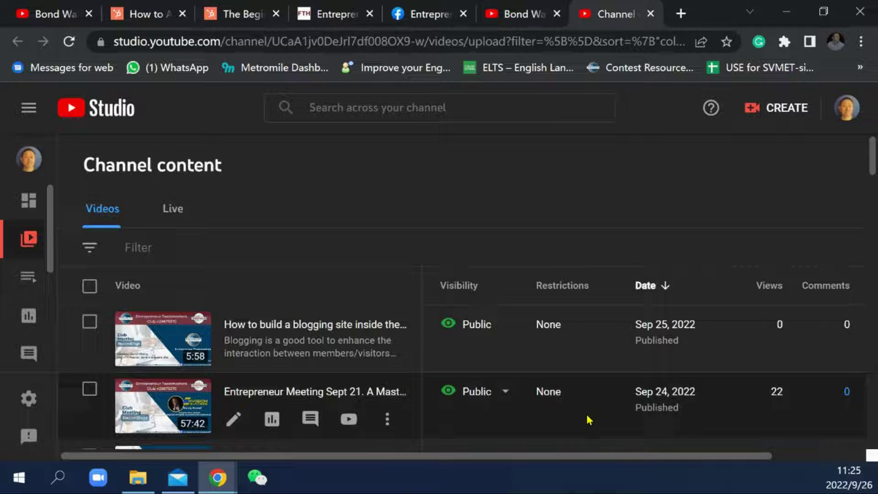
scroll(589, 420, down, 3)
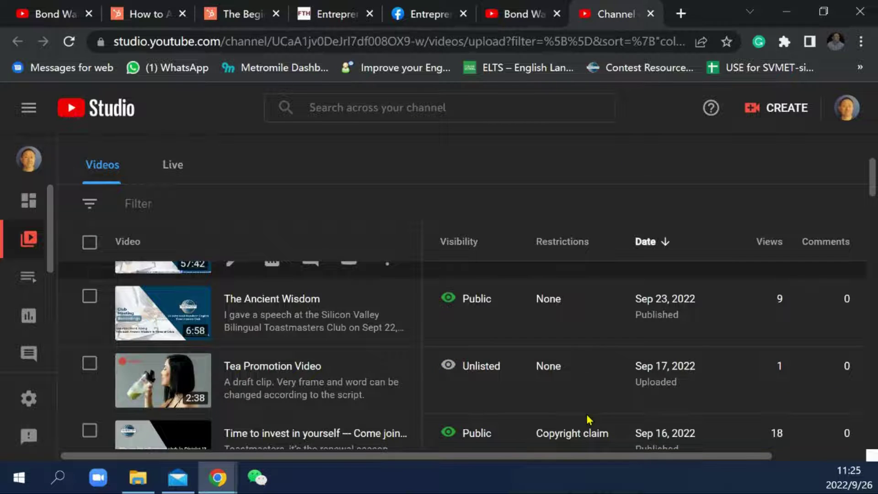
scroll(589, 420, up, 3)
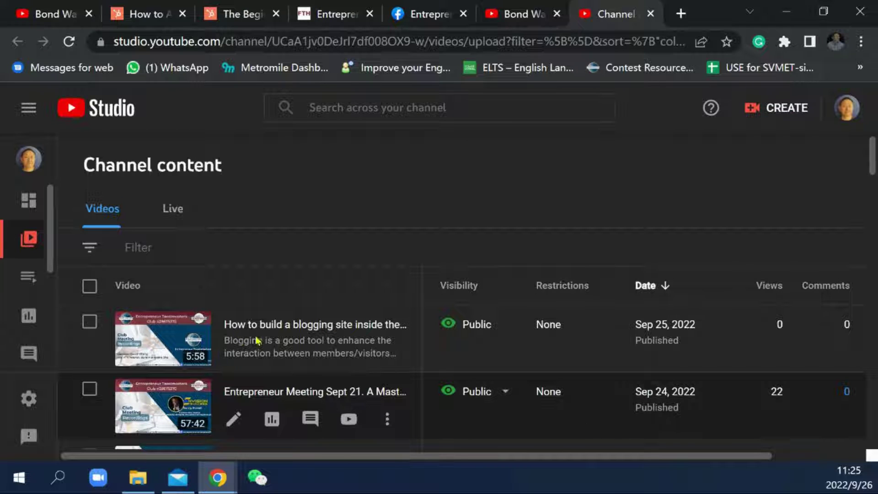
Step: Copy the shareable link of the Sept 25 'How to build a blogging site' video
mouse_move(379, 355)
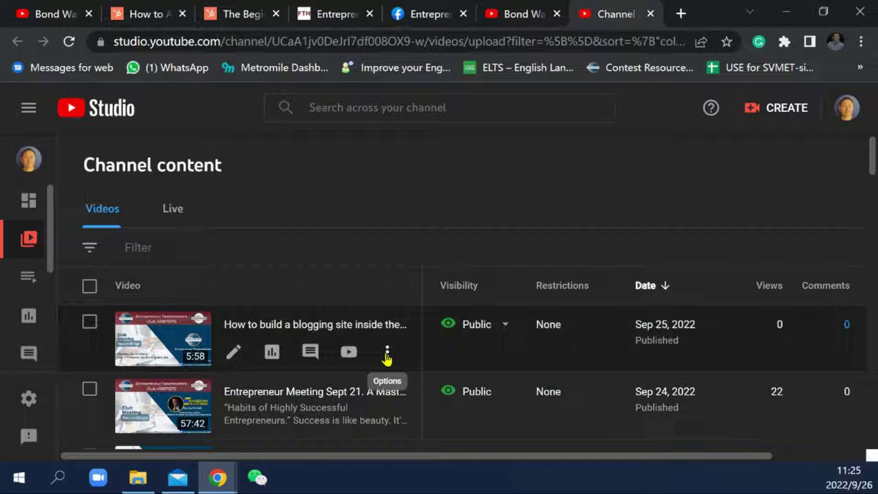
click(387, 353)
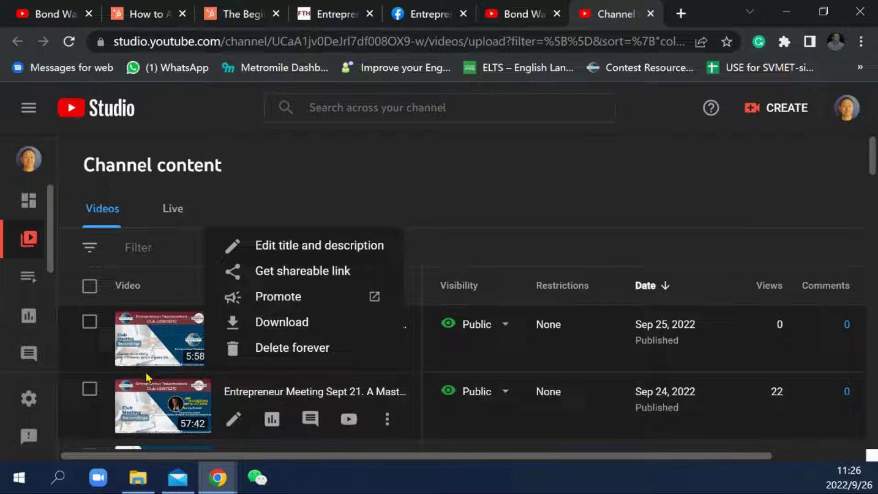
click(425, 360)
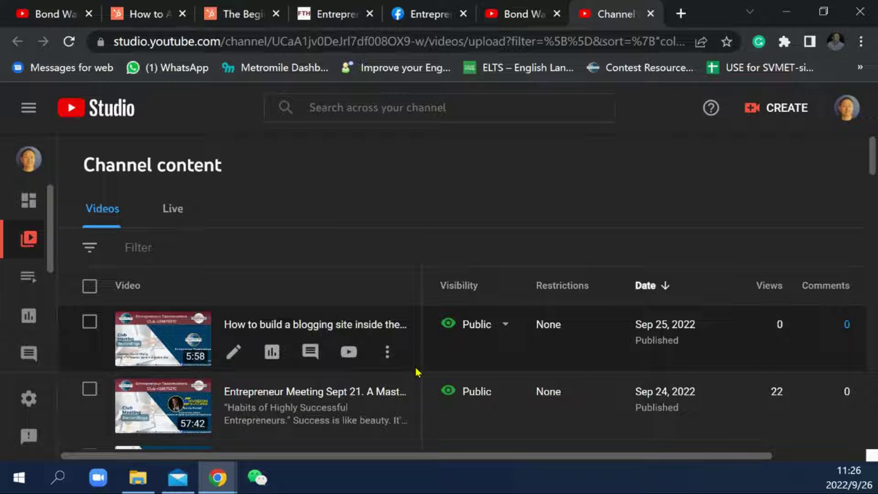
click(387, 352)
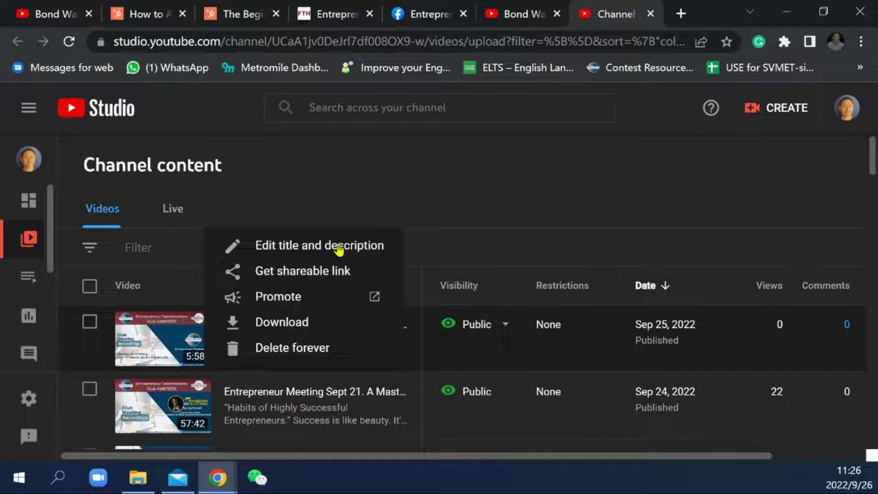
mouse_move(329, 430)
click(325, 276)
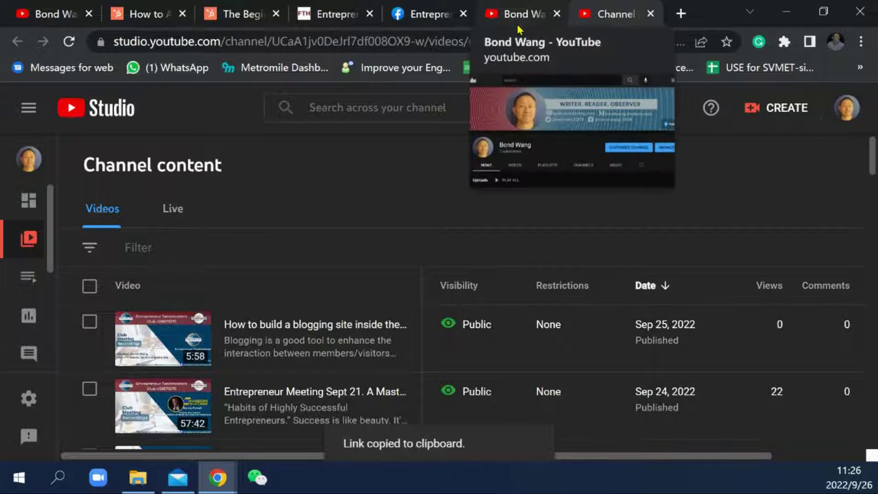
Step: Return to the club website and open its Home Page settings for editing
click(337, 14)
scroll(493, 435, up, 5)
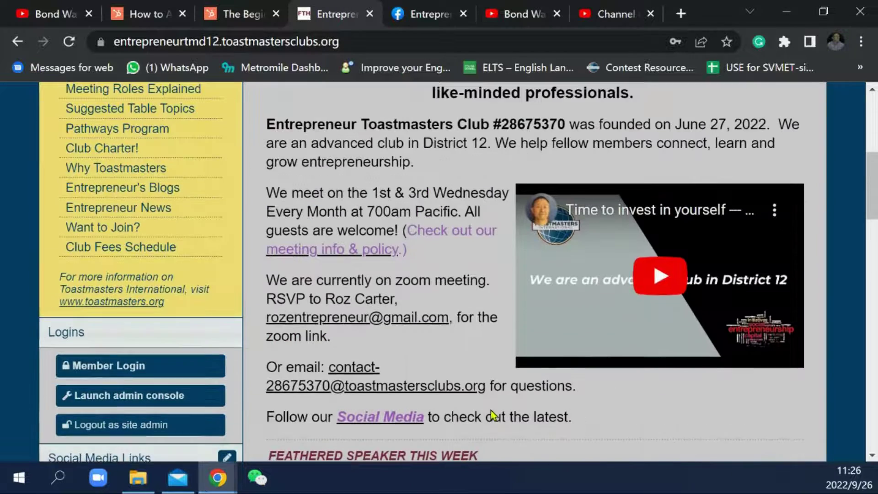
scroll(627, 391, up, 5)
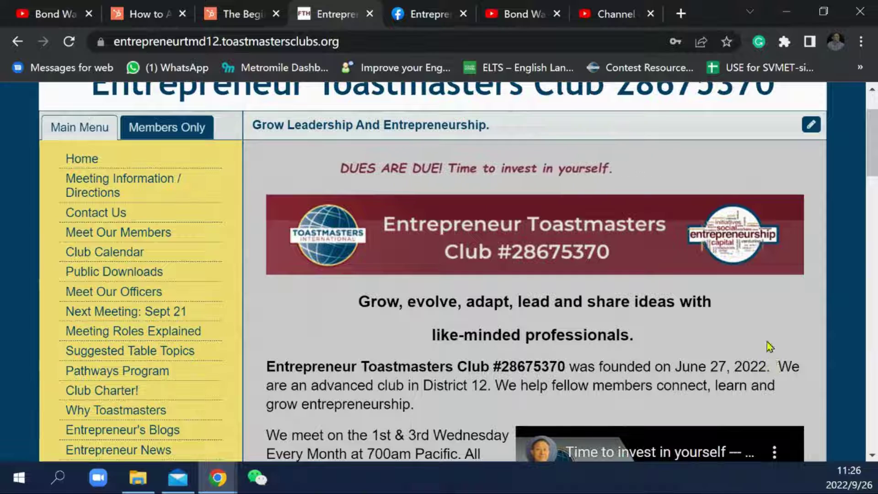
click(815, 132)
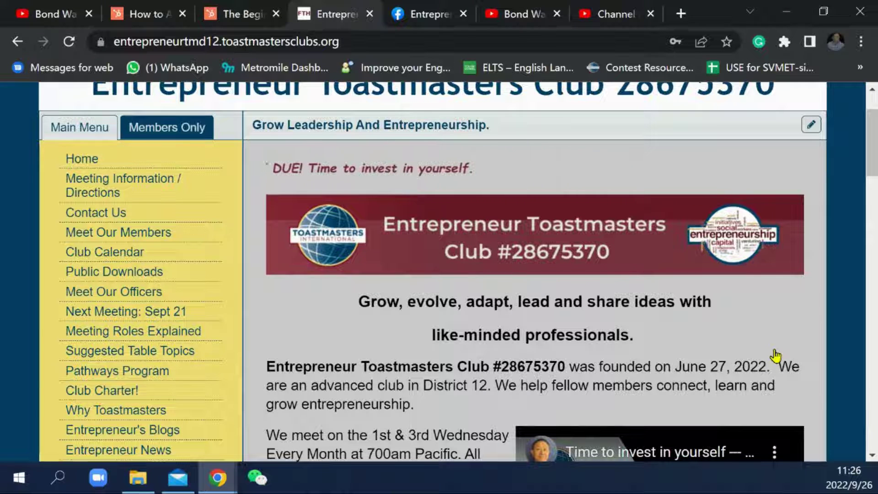
Step: Place the cursor after the 'Follow our Social Media' line in the content editor
scroll(677, 367, down, 2)
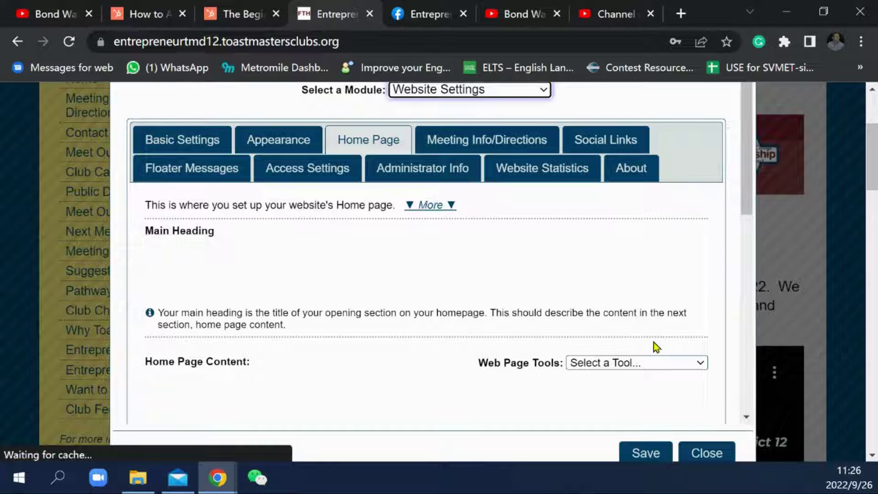
scroll(467, 312, down, 4)
scroll(467, 313, up, 4)
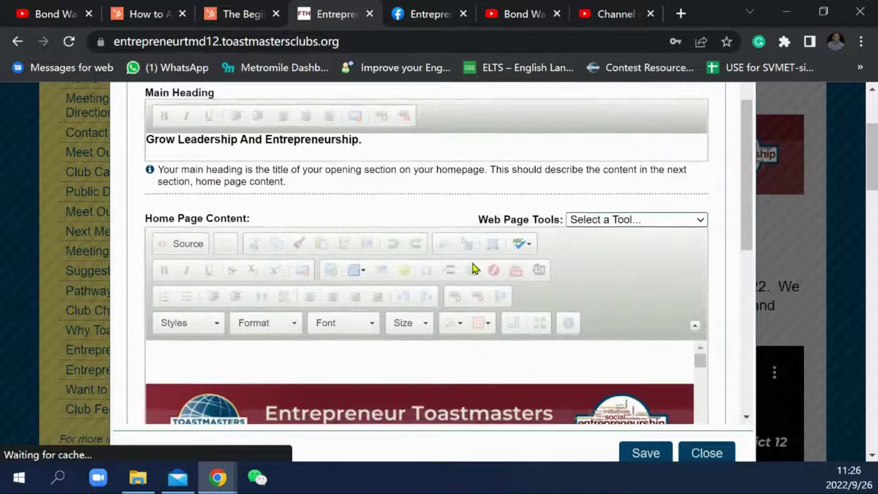
scroll(451, 327, down, 4)
scroll(449, 324, down, 3)
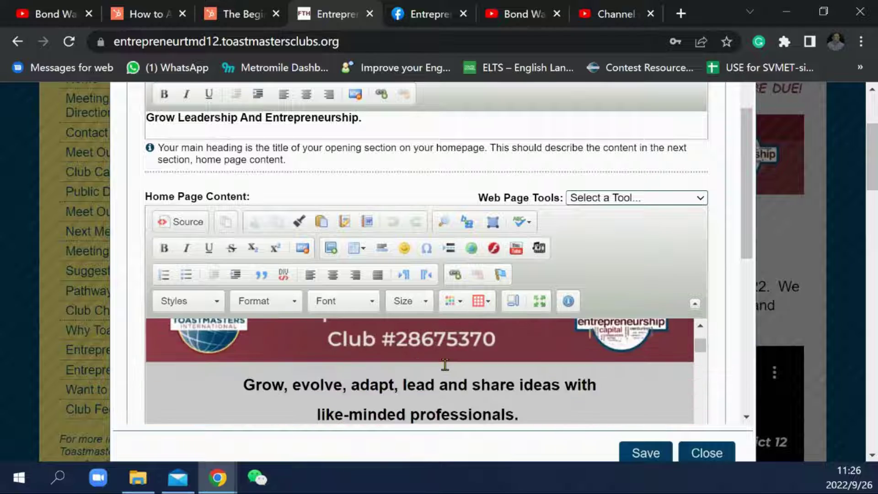
scroll(527, 368, down, 3)
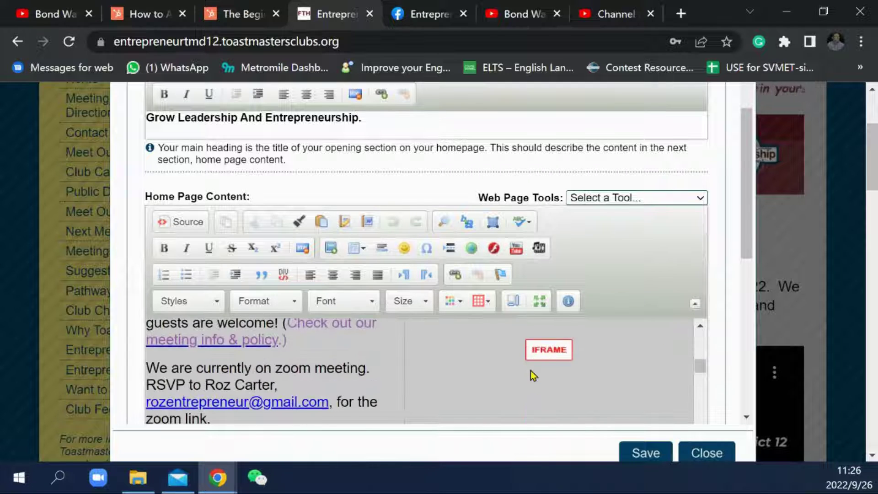
scroll(531, 370, down, 4)
scroll(439, 385, down, 3)
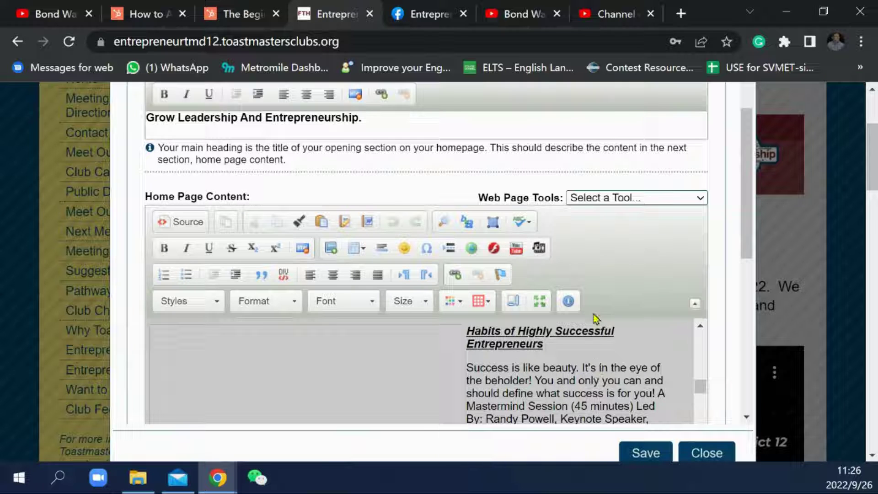
scroll(405, 348, up, 2)
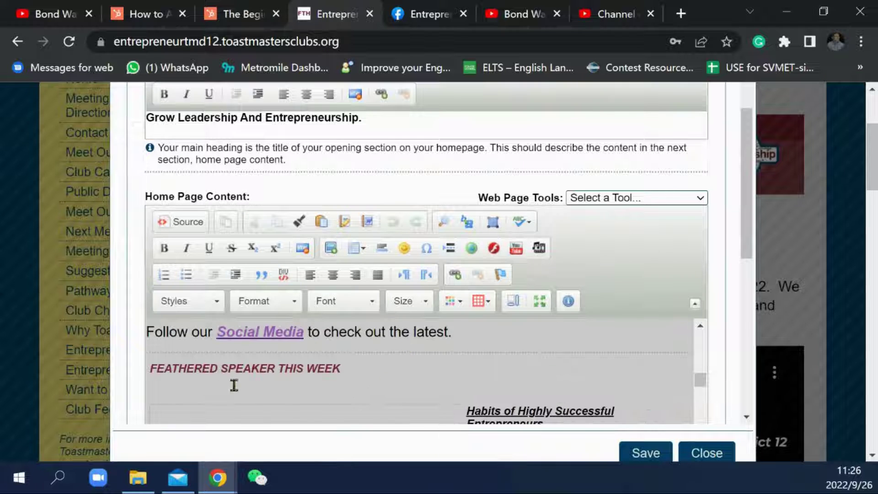
click(169, 386)
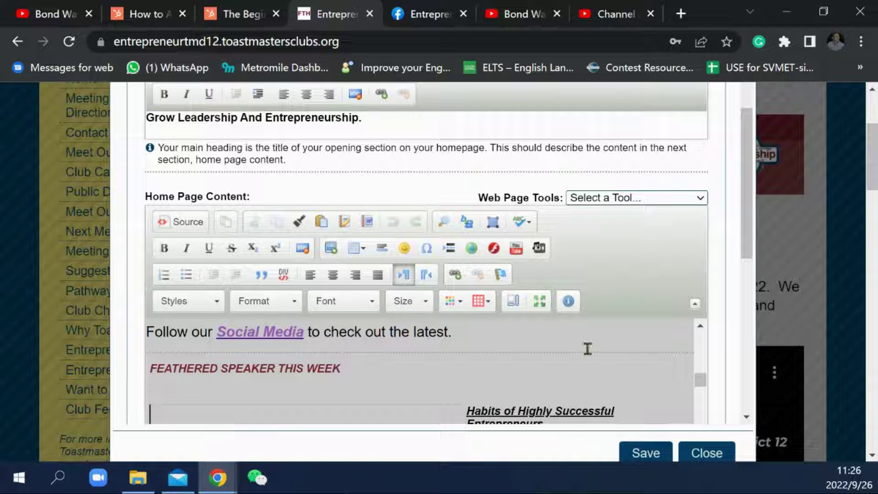
click(505, 331)
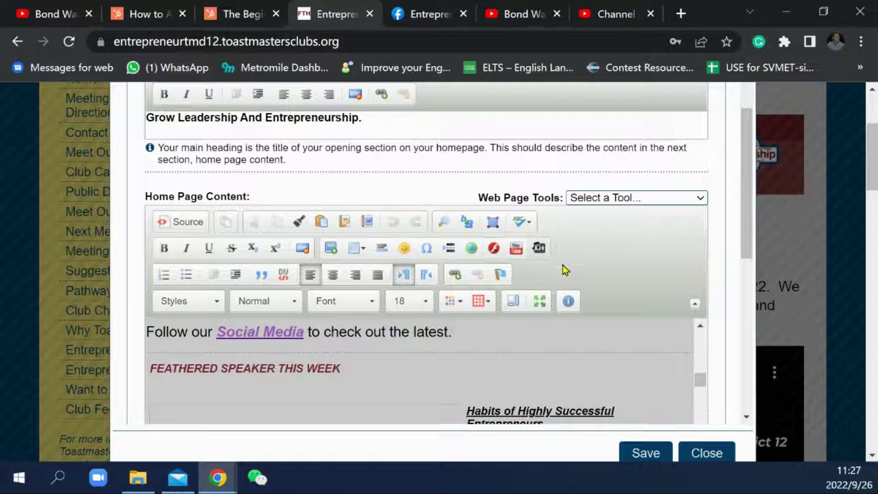
Step: Embed the copied youtu.be link into the homepage content as a 640×360 YouTube video
click(518, 251)
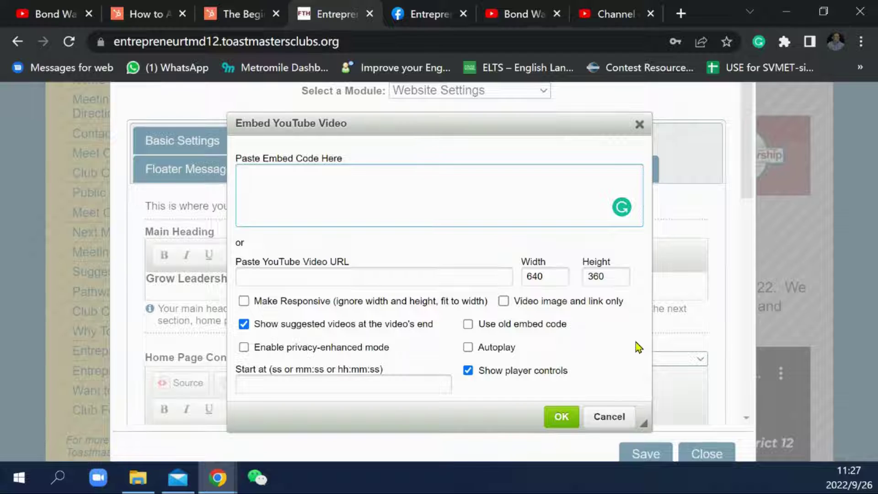
click(292, 276)
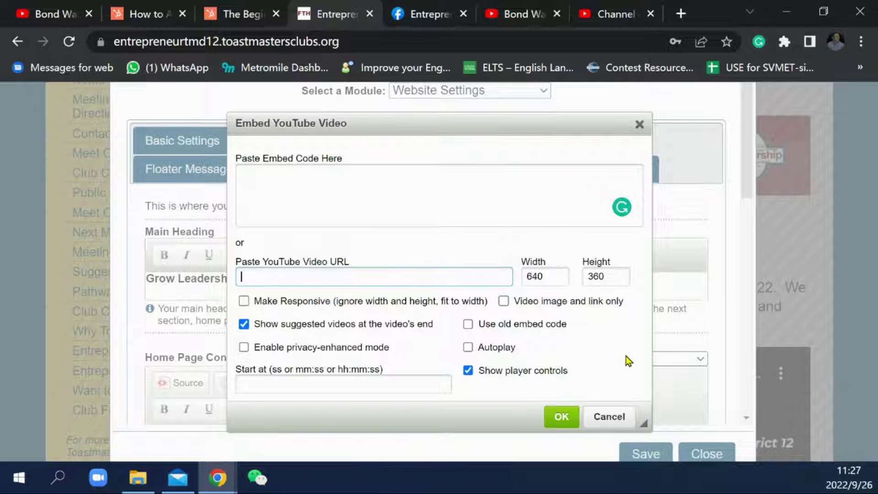
key(ctrl+v)
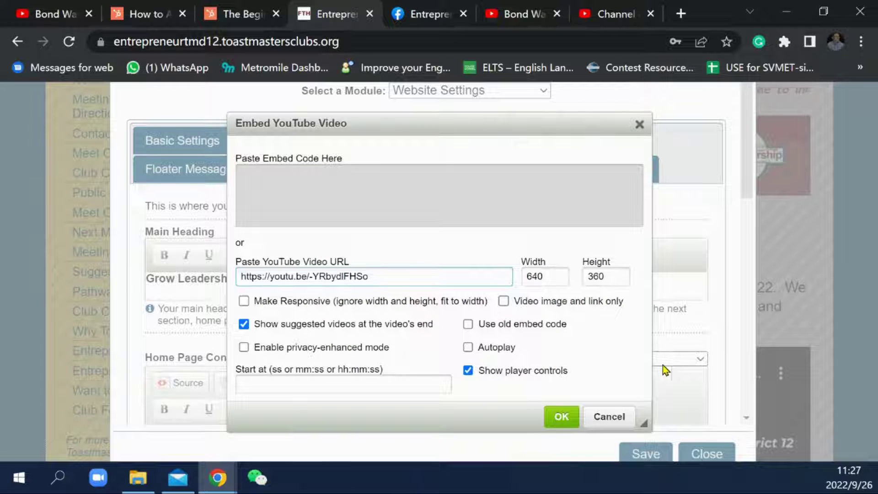
click(562, 416)
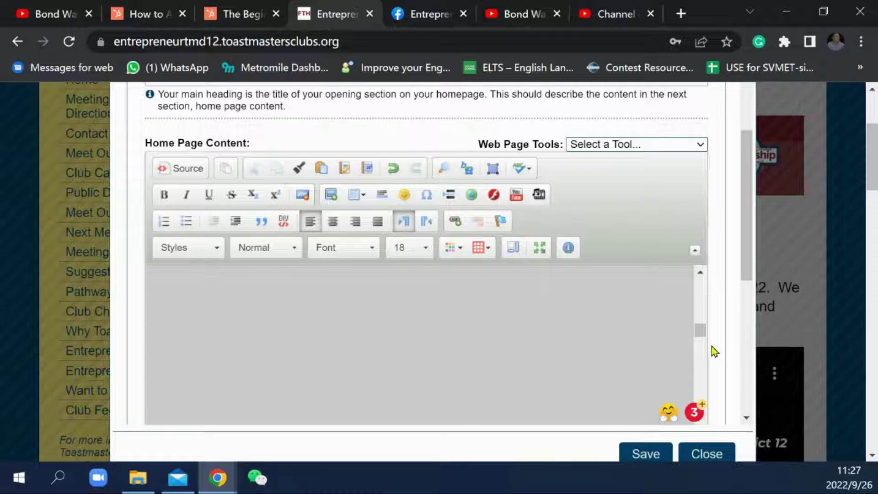
scroll(709, 352, down, 8)
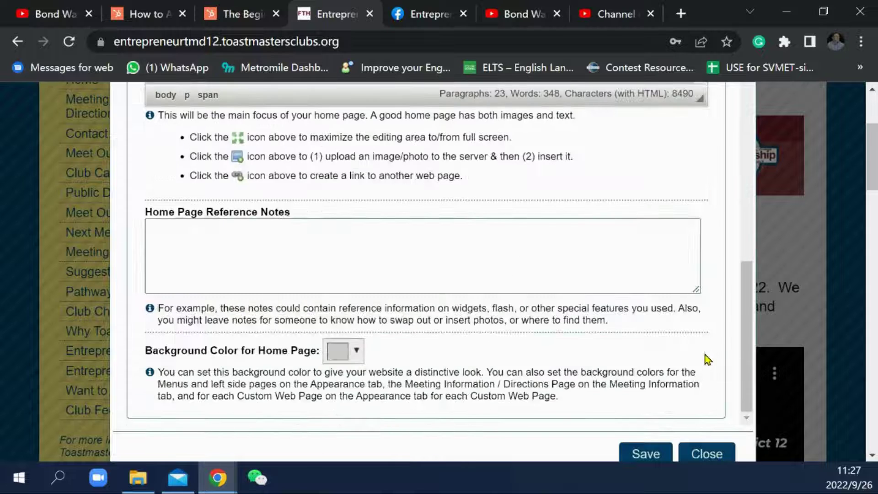
scroll(708, 360, up, 4)
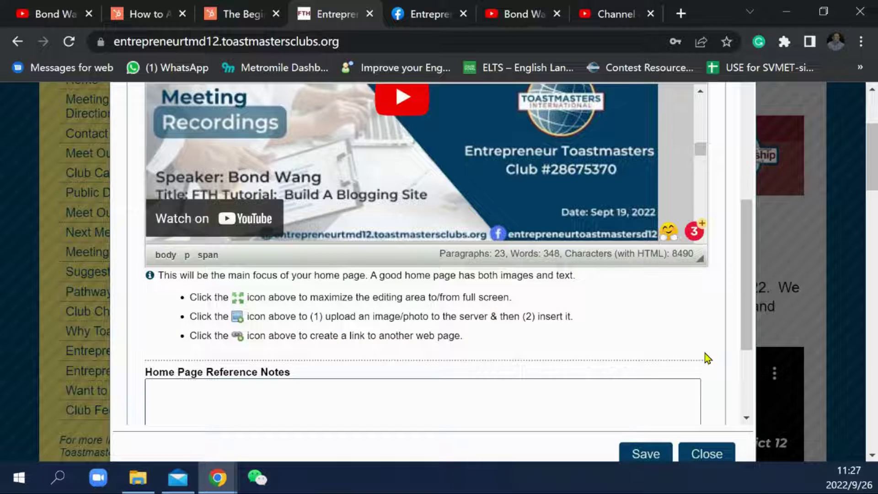
scroll(708, 358, up, 3)
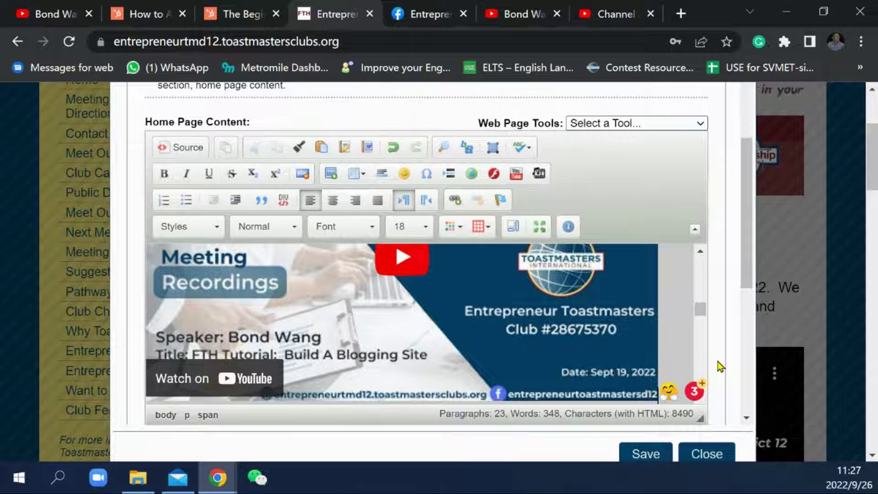
right_click(488, 316)
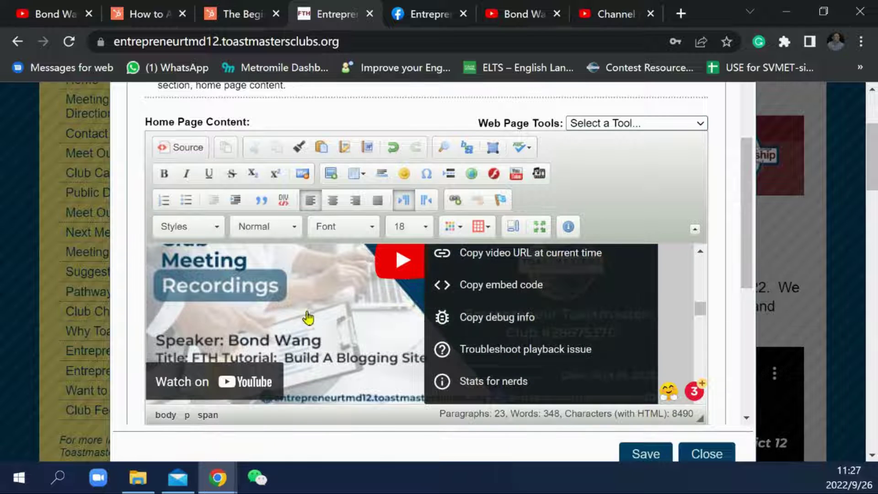
scroll(682, 341, up, 2)
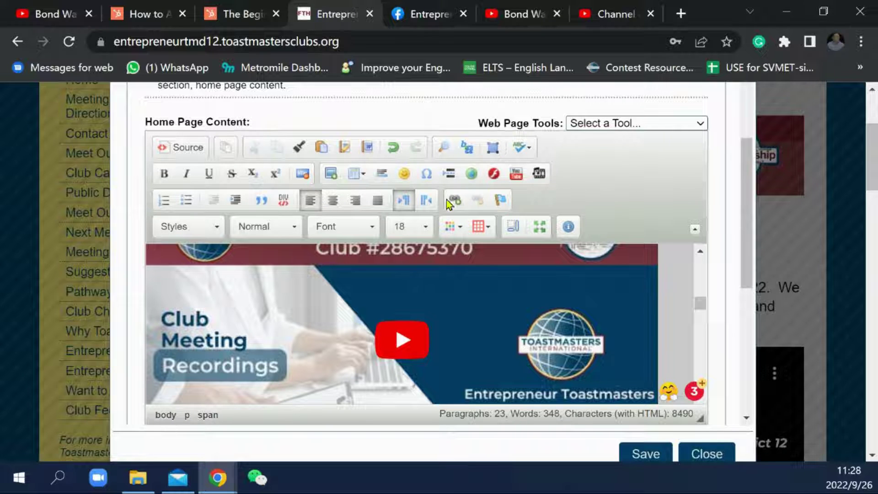
Step: Open the IFrame Properties dialog from the homepage content editor toolbar
click(470, 175)
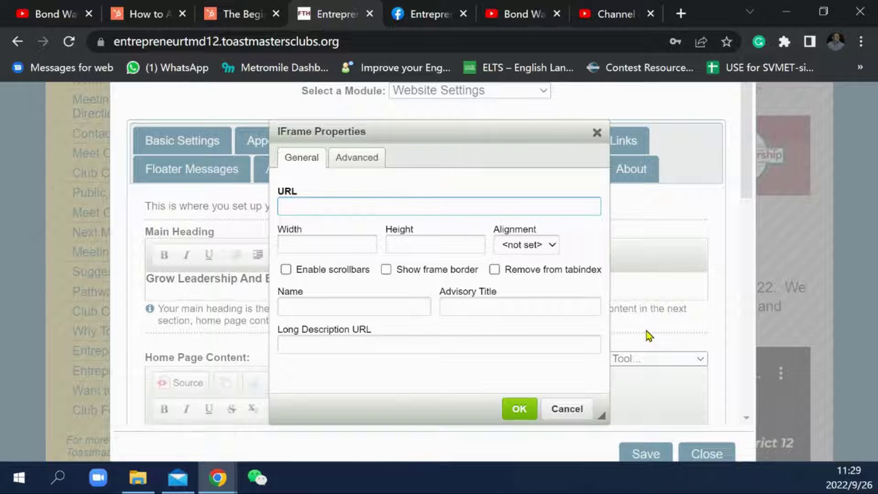
click(590, 408)
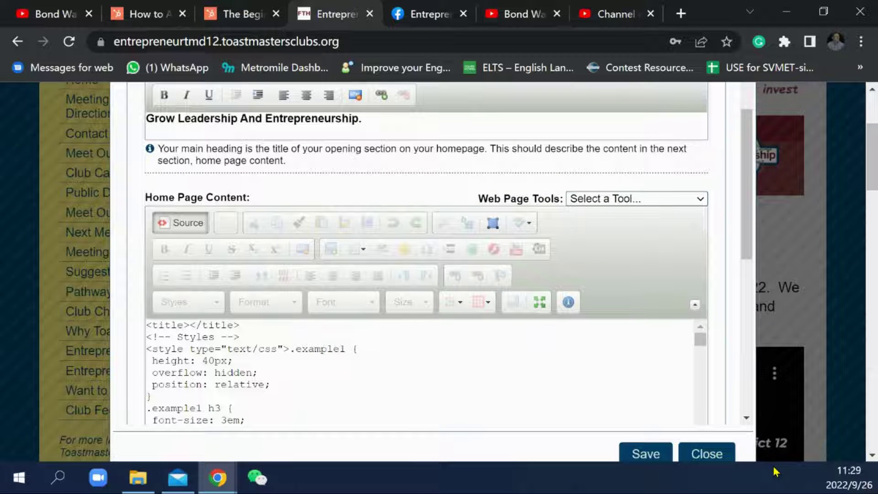